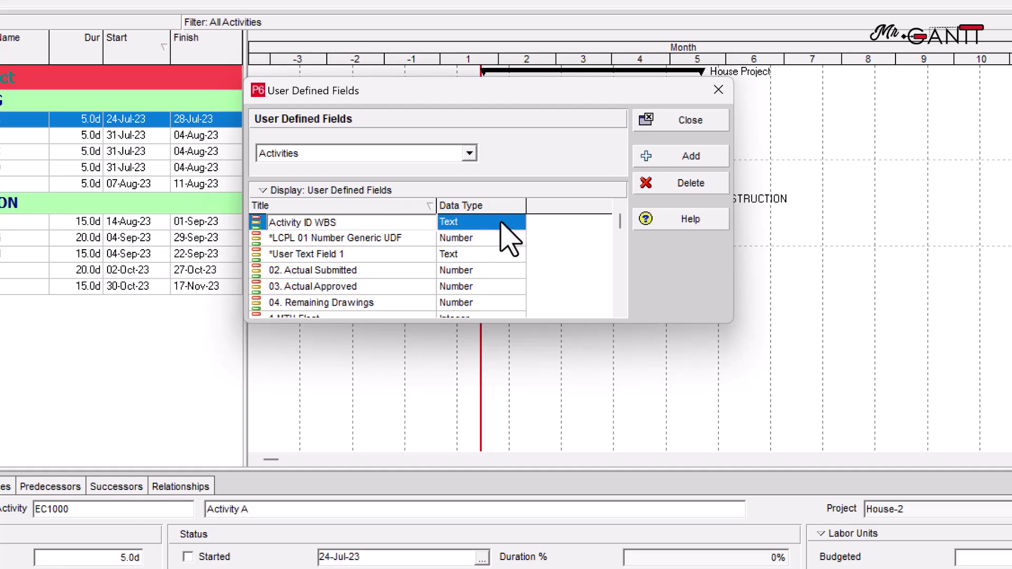
# - Add an activity user-defined field titled "Activity ID Prefix" with the Text data type and close the User Defined Fields dialog
pyautogui.scroll(-5, 508, 239)
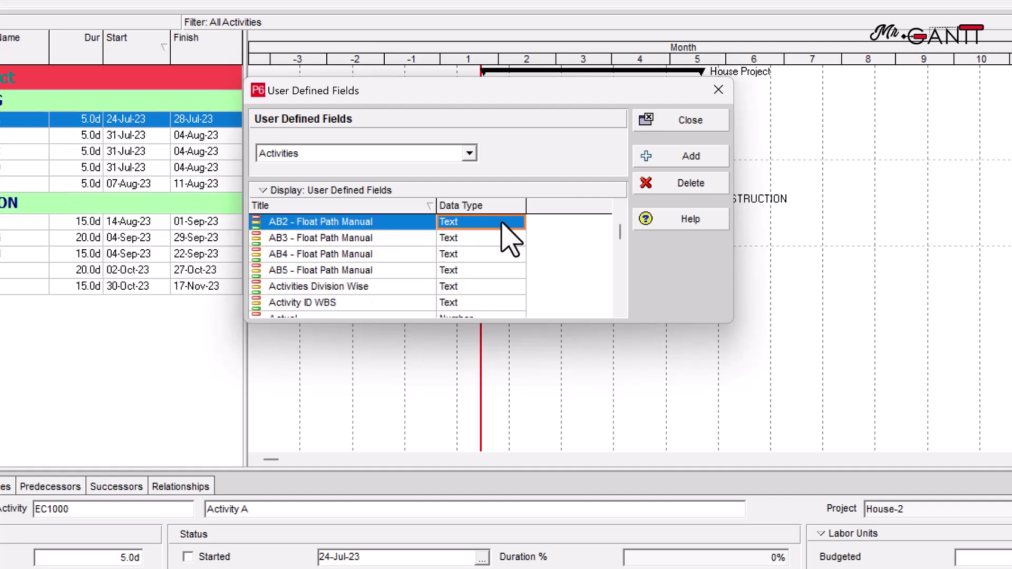
pyautogui.click(694, 157)
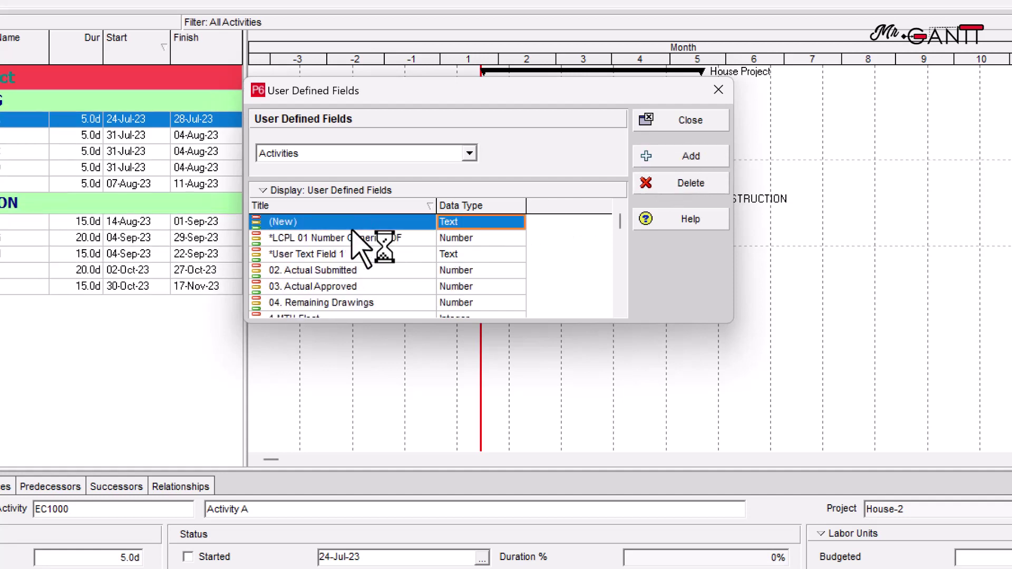
pyautogui.click(288, 308)
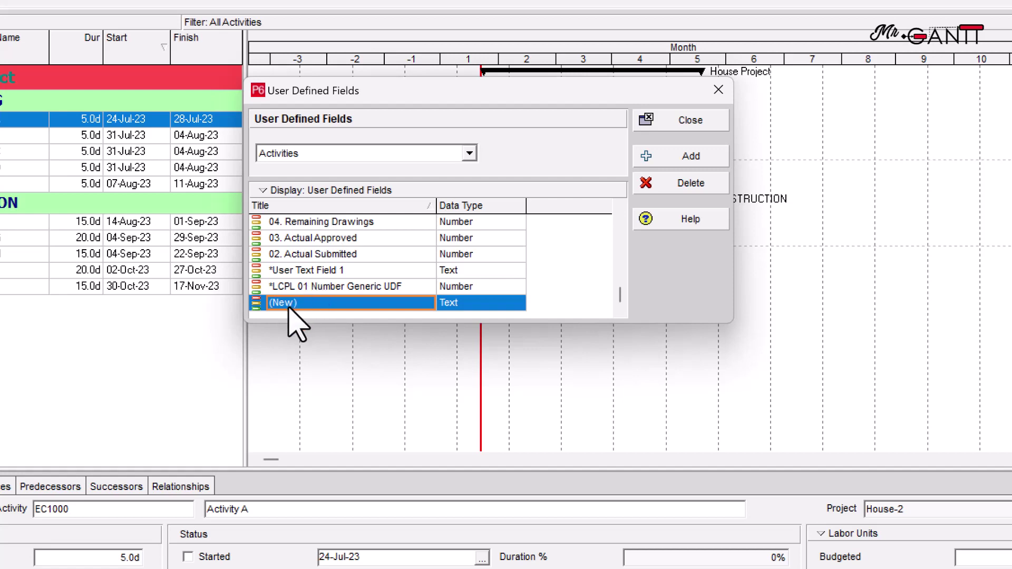
pyautogui.click(288, 305)
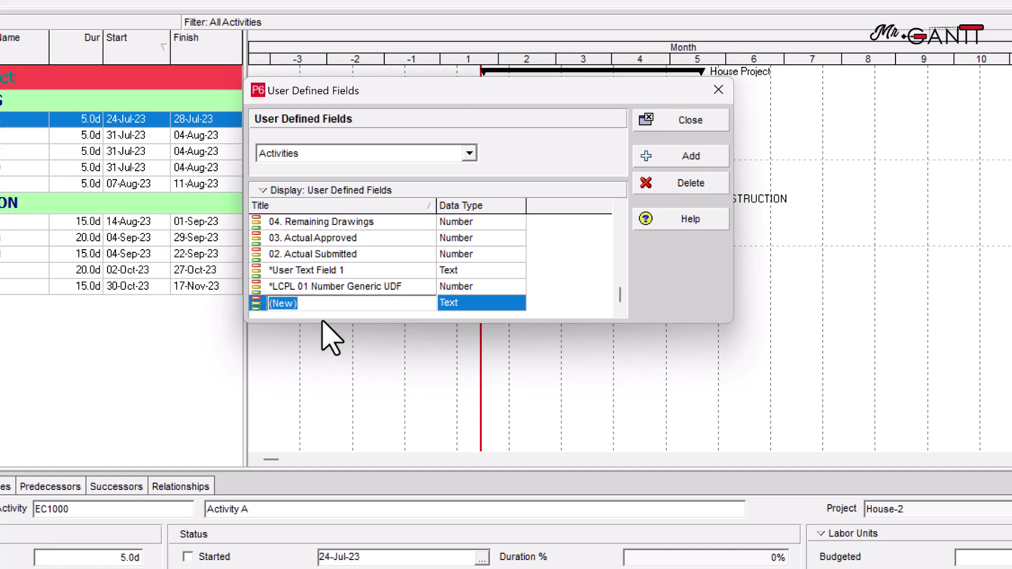
pyautogui.write('Activity ID Prefix')
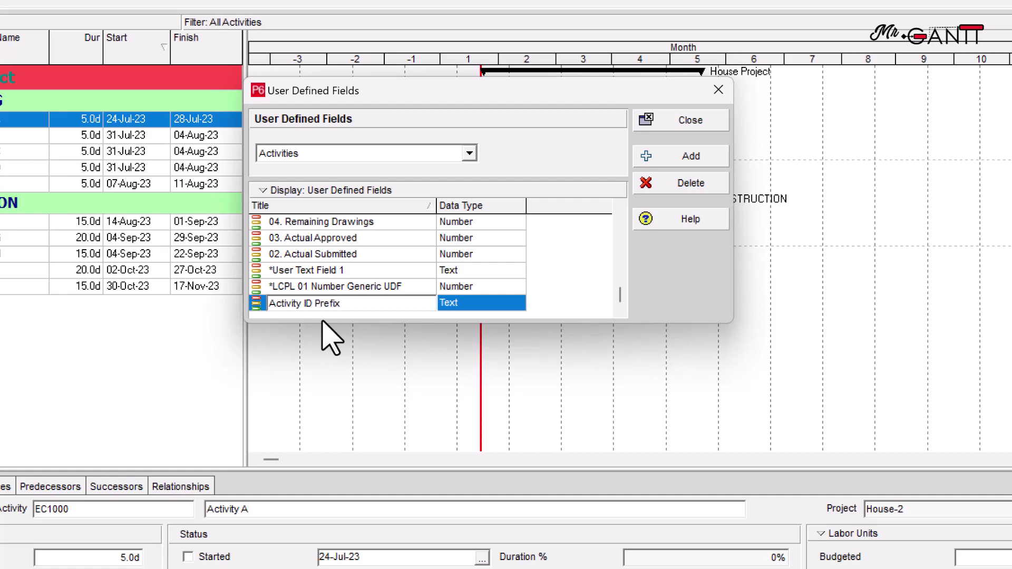
pyautogui.click(476, 301)
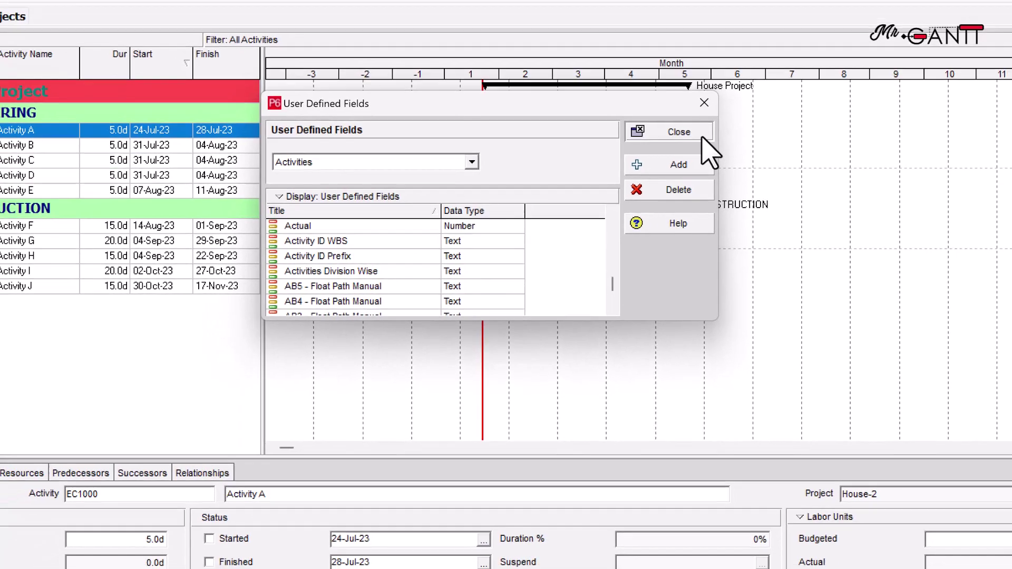
pyautogui.click(712, 122)
# - Widen the activity table and add the user-defined columns Activity ID WBS and Activity ID Prefix after Finish, making them wide enough to read
pyautogui.moveTo(311, 236); pyautogui.dragTo(449, 234)
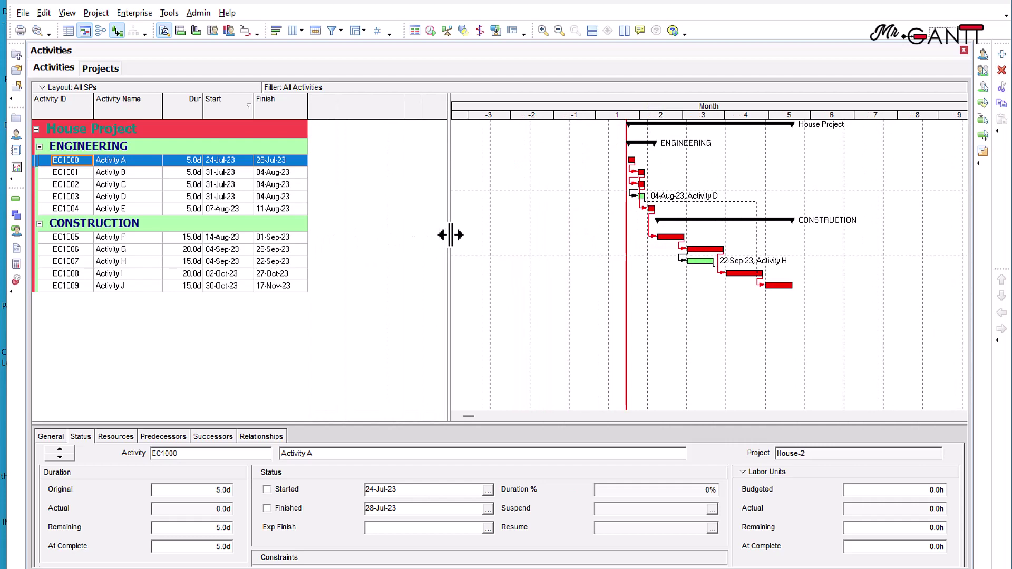
pyautogui.click(294, 30)
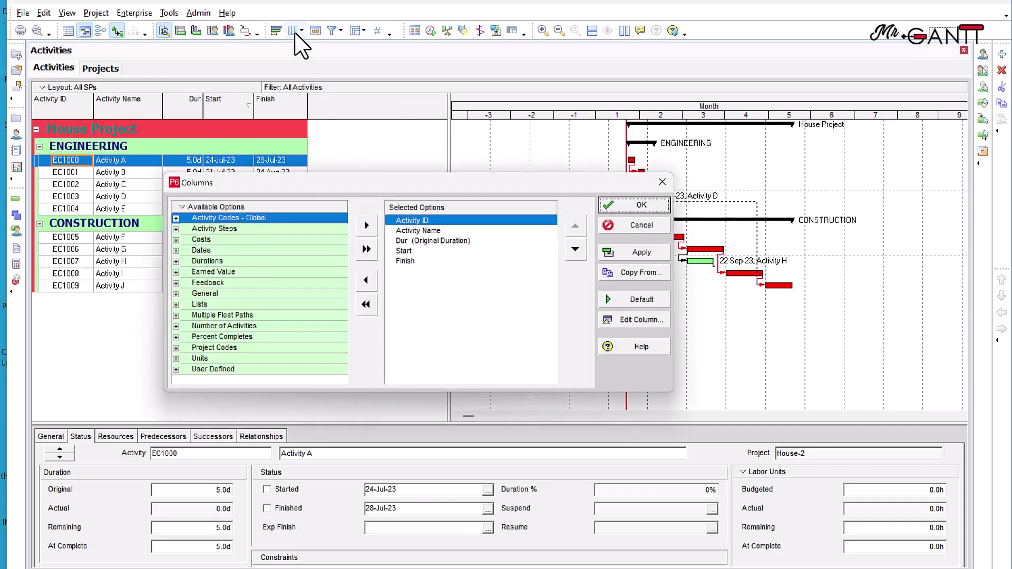
pyautogui.click(415, 261)
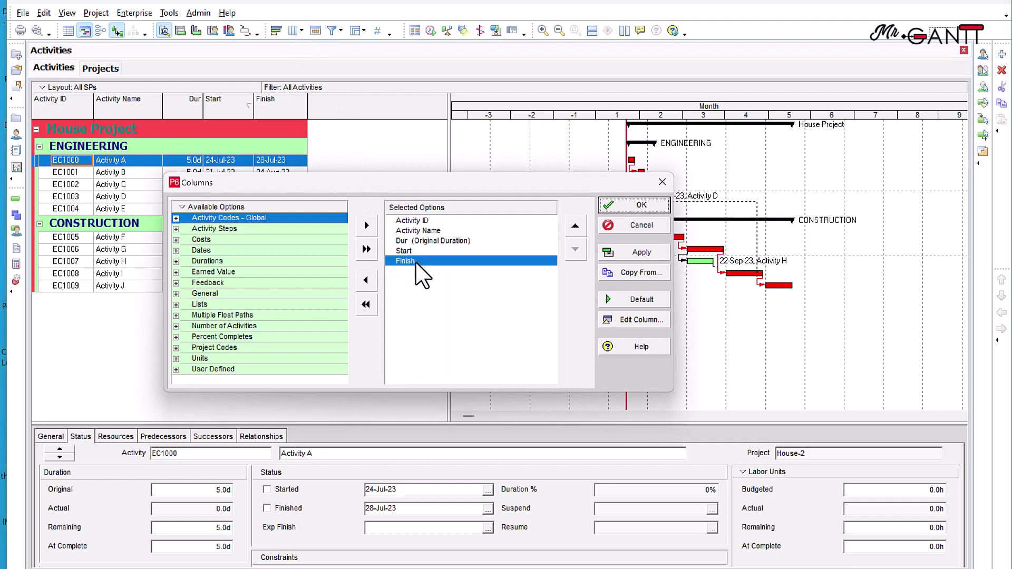
pyautogui.click(176, 369)
pyautogui.scroll(-5, 316, 298)
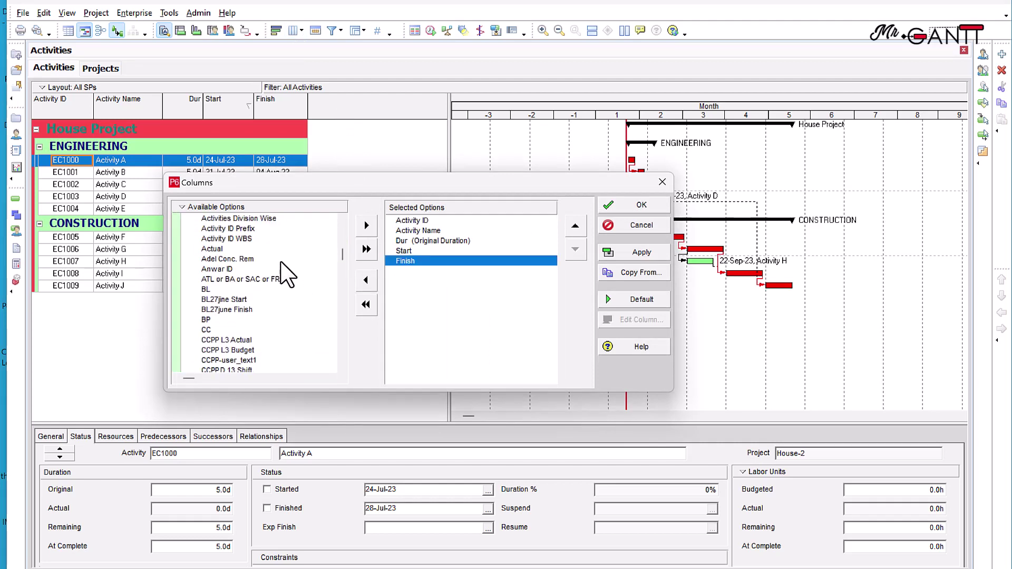
pyautogui.click(247, 238)
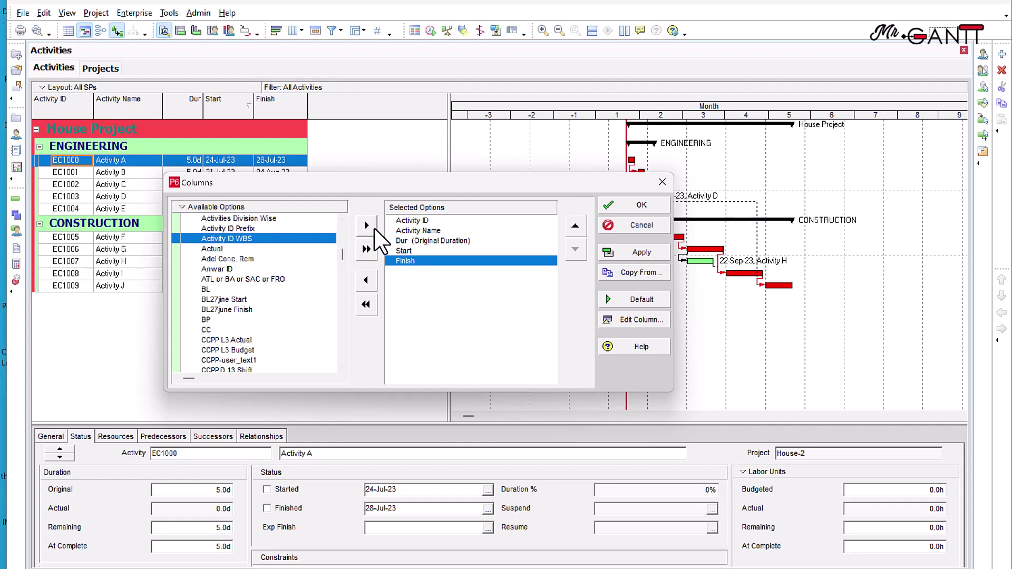
pyautogui.click(373, 226)
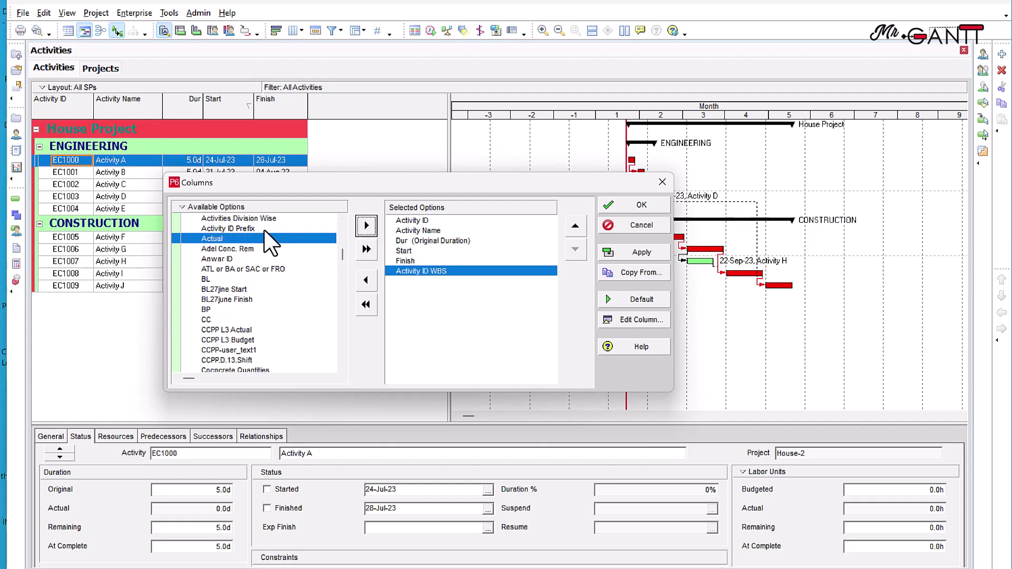
pyautogui.click(263, 230)
pyautogui.click(366, 226)
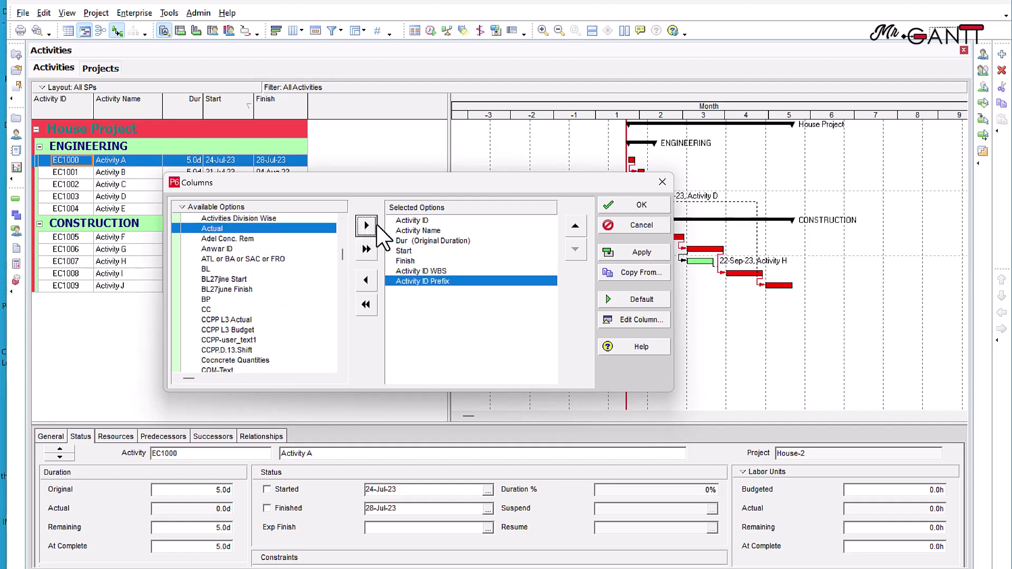
pyautogui.click(658, 252)
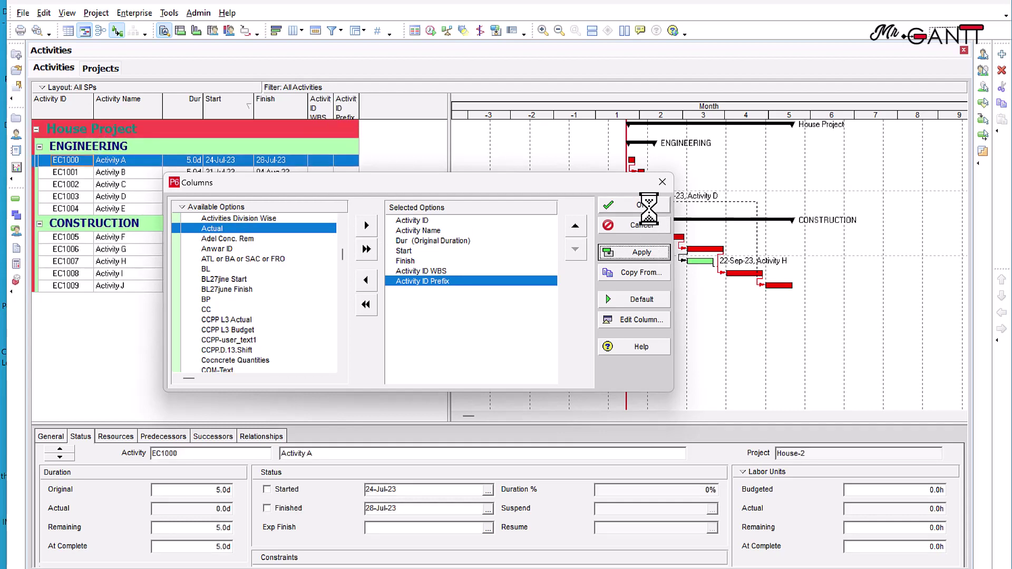
pyautogui.click(649, 210)
pyautogui.moveTo(359, 108); pyautogui.dragTo(402, 108)
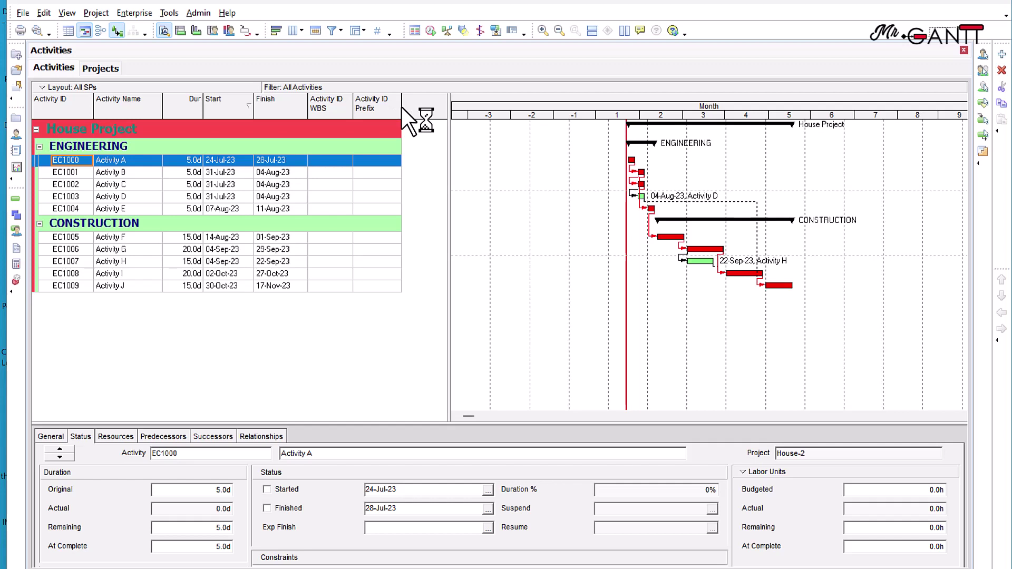
# - Create a new global change for the Activities subject area and name it "Change Activity ID"
pyautogui.click(171, 12)
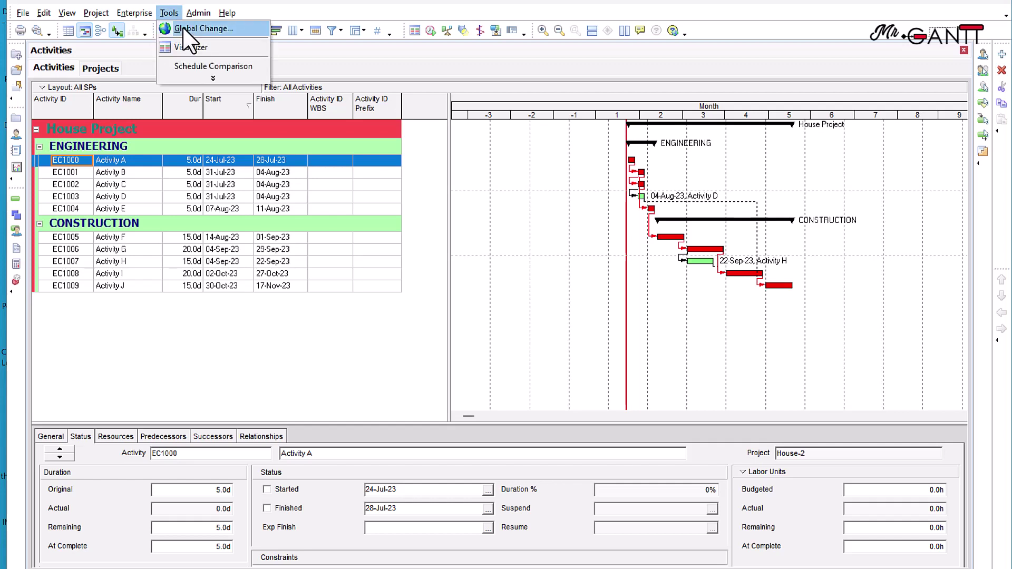
pyautogui.click(183, 29)
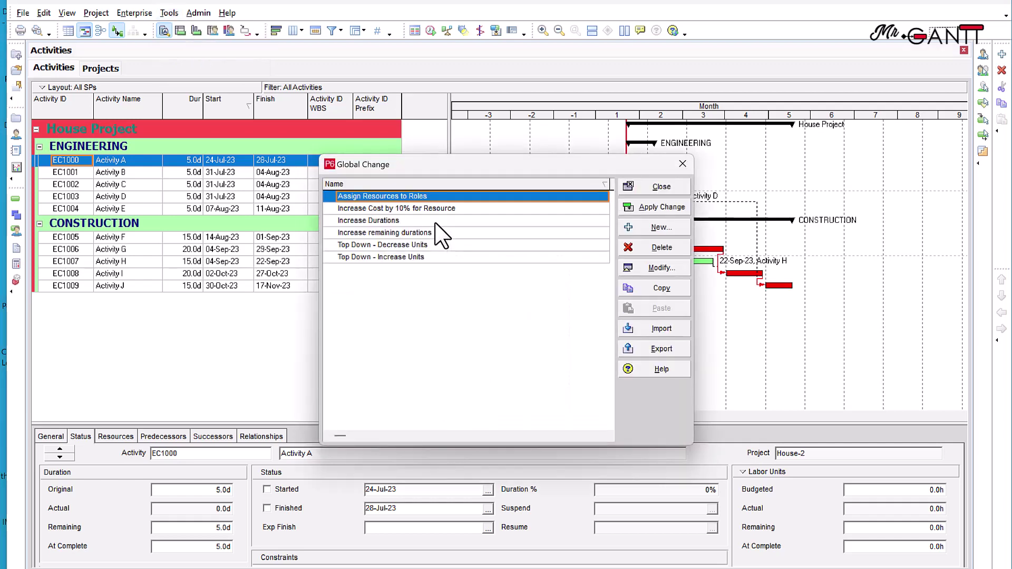
pyautogui.click(669, 228)
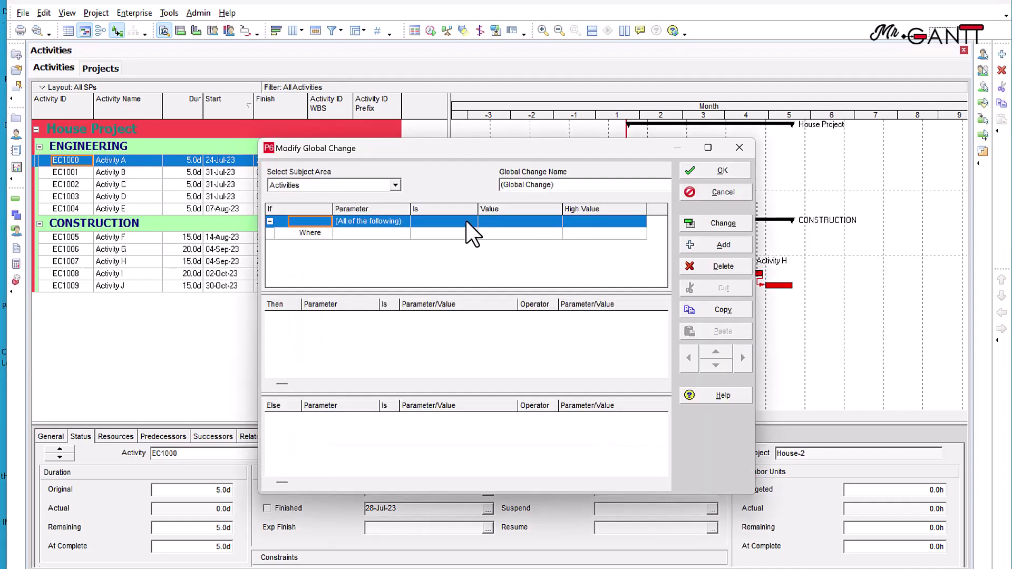
pyautogui.click(393, 186)
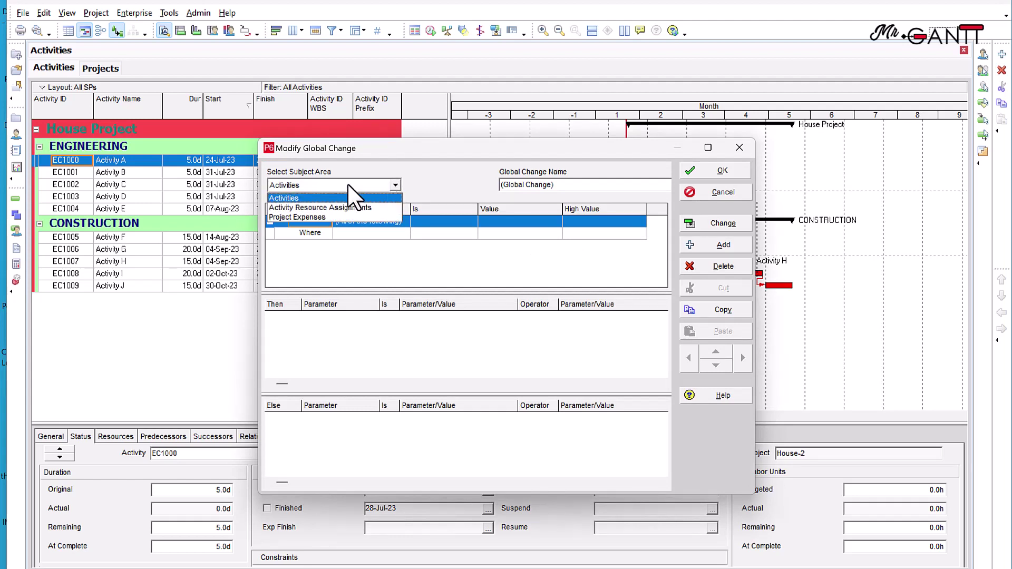
pyautogui.click(317, 197)
pyautogui.click(587, 190)
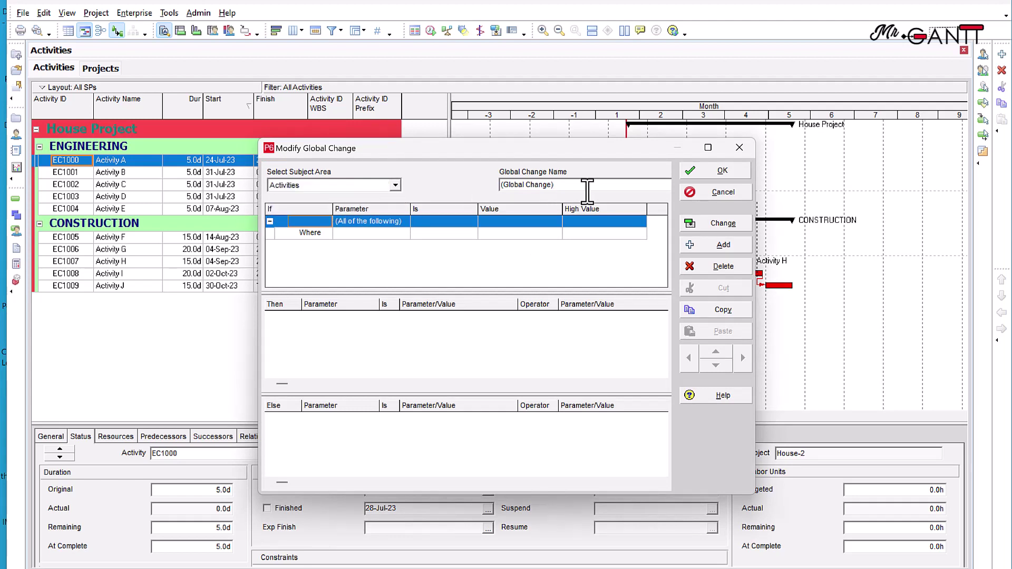
pyautogui.moveTo(587, 189); pyautogui.dragTo(481, 188)
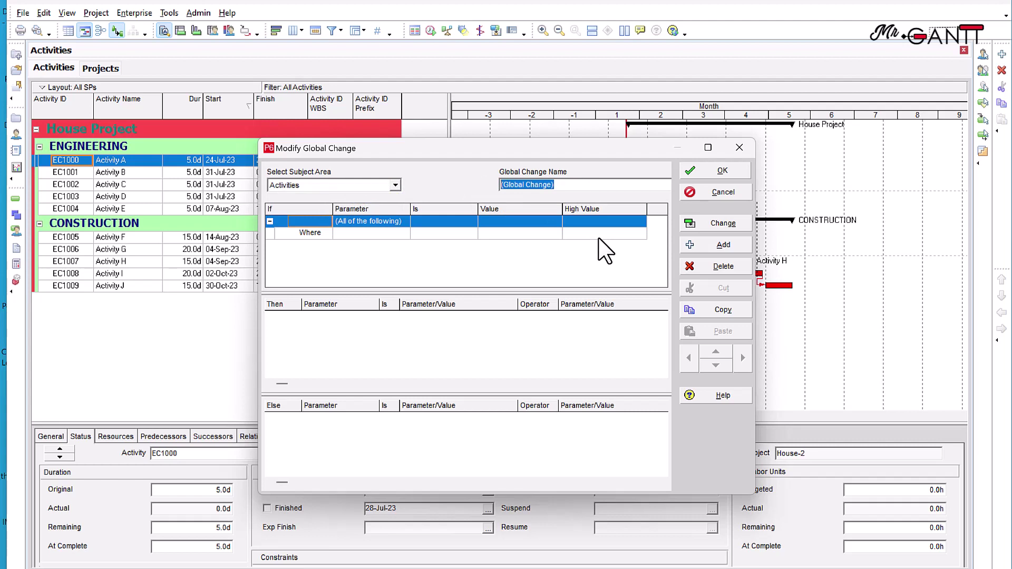
pyautogui.write('Change Activity ID')
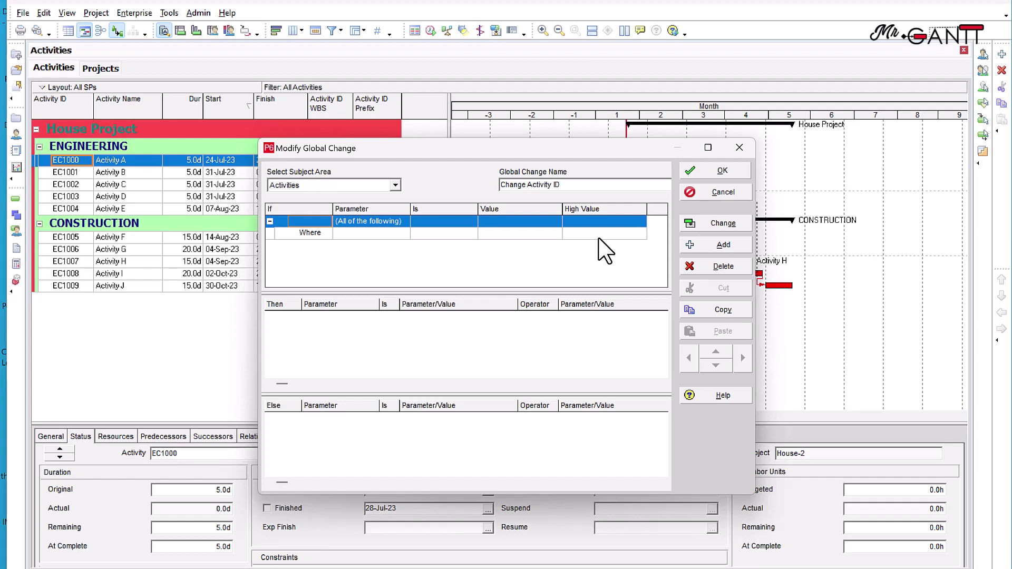
# - Set the If condition of the global change to WBS equals House-2.ENG
pyautogui.click(376, 233)
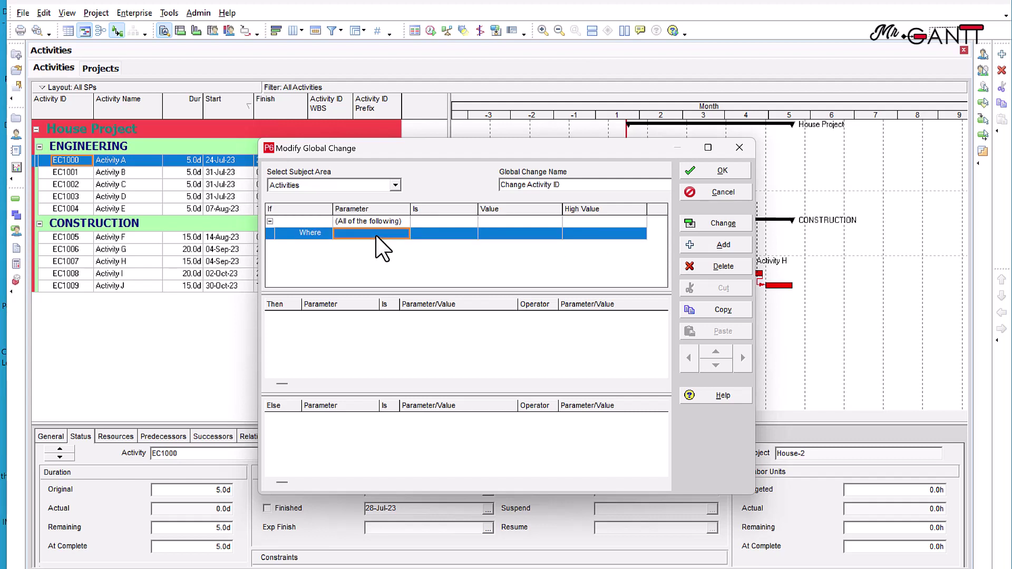
pyautogui.click(375, 234)
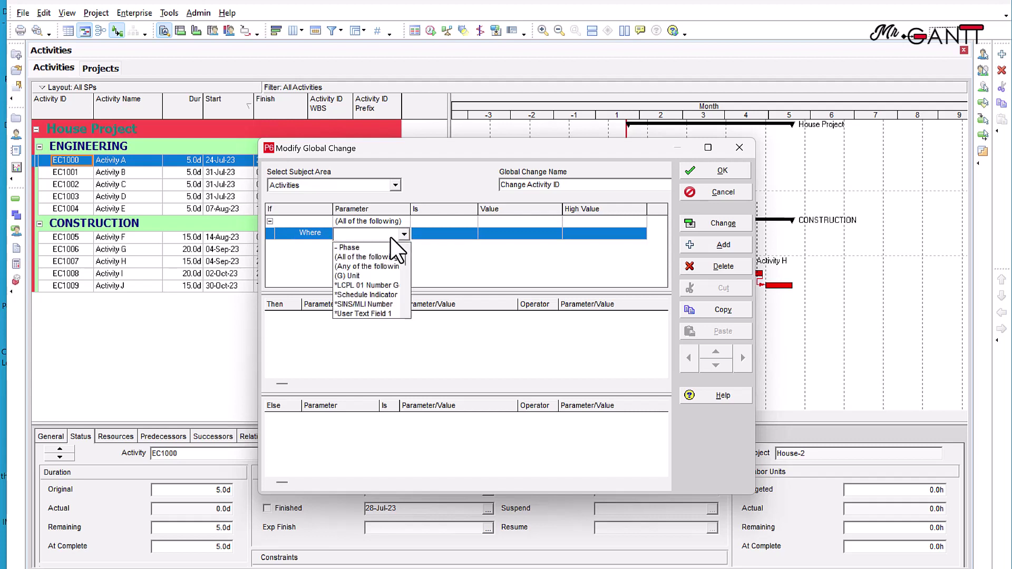
pyautogui.press('w')
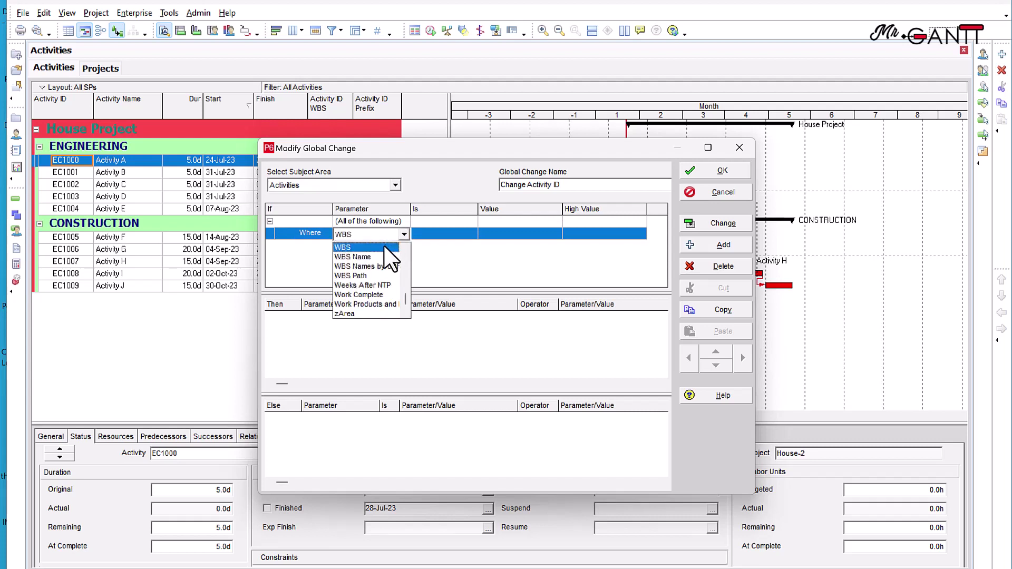
pyautogui.click(384, 246)
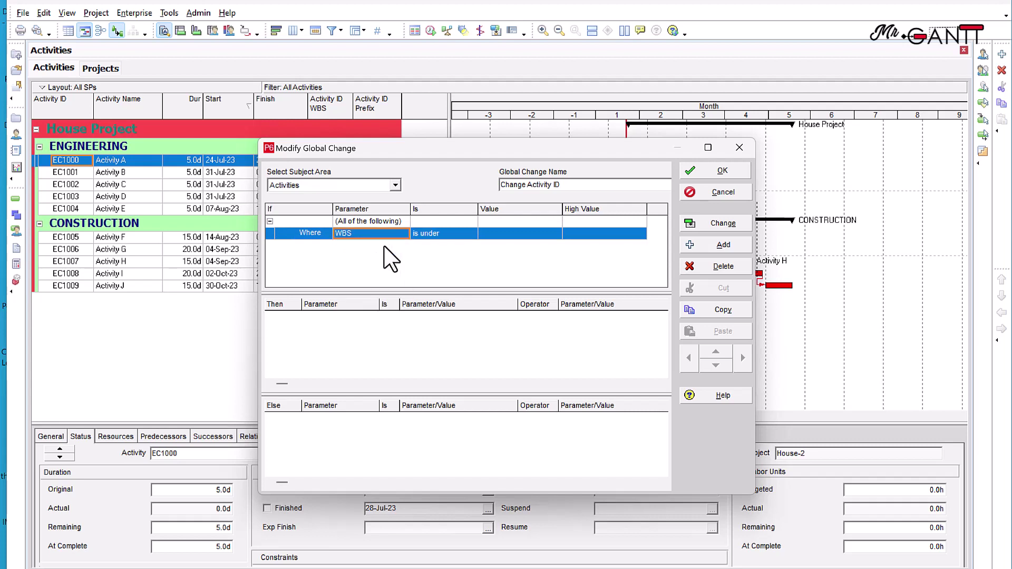
pyautogui.click(446, 233)
pyautogui.click(446, 234)
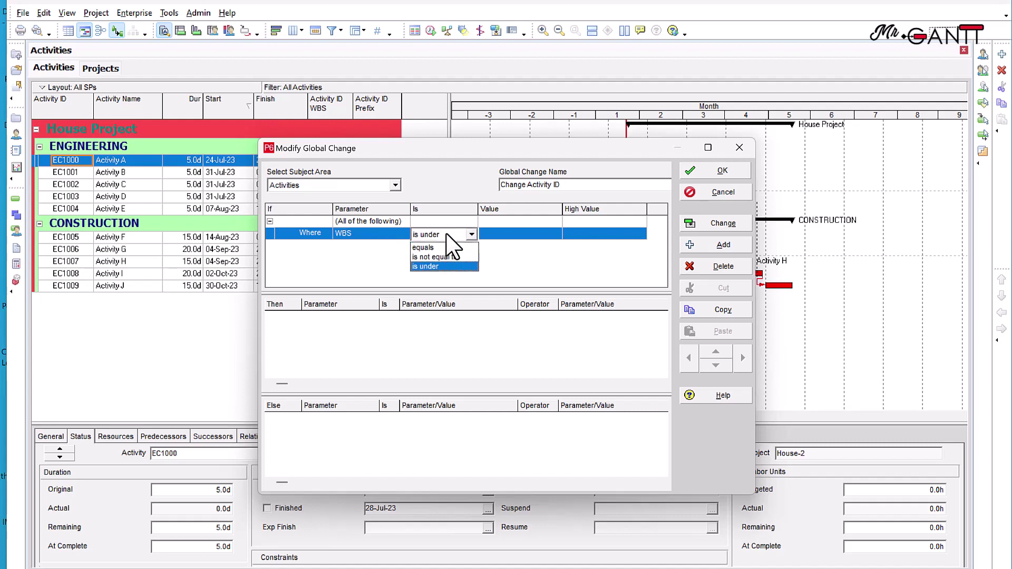
pyautogui.click(442, 247)
pyautogui.click(527, 233)
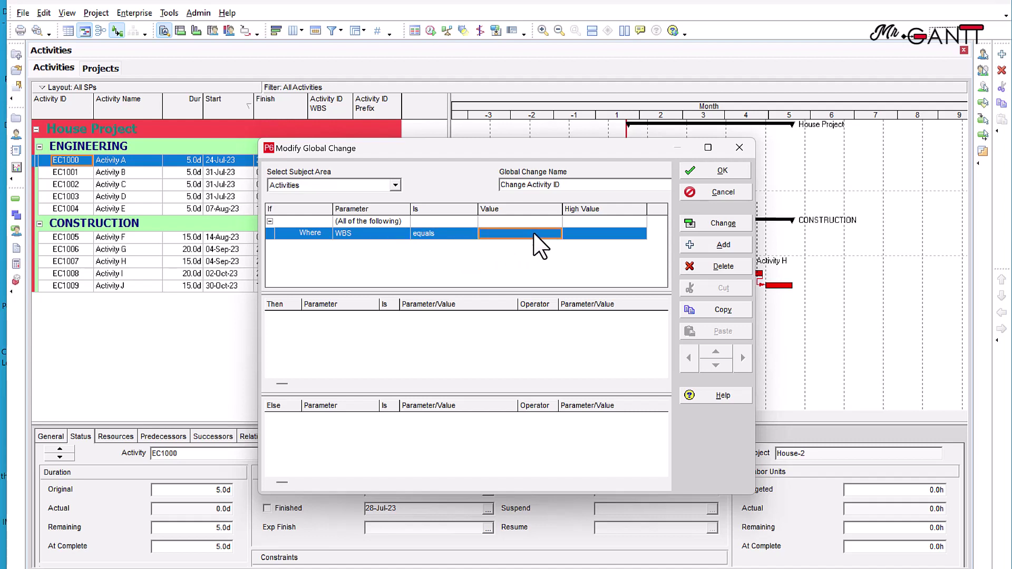
pyautogui.click(544, 235)
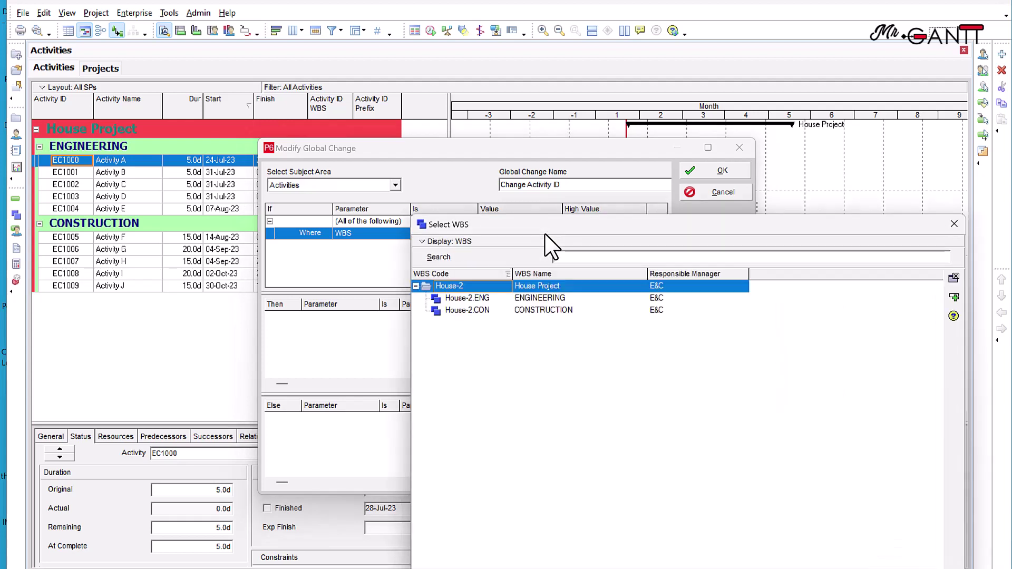
pyautogui.doubleClick(544, 298)
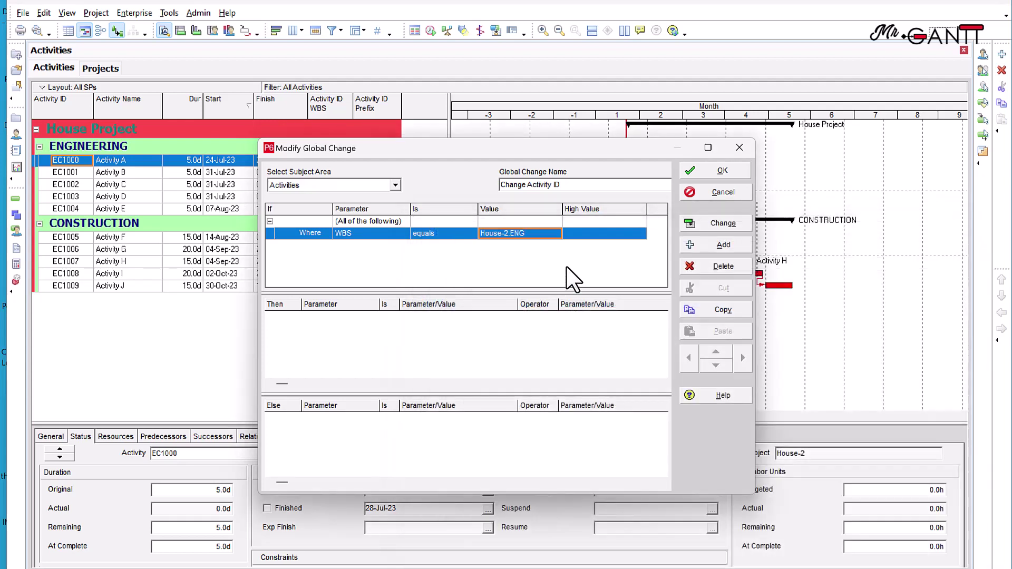
# - Add a Then statement to the global change with Activity ID WBS as its parameter
pyautogui.click(590, 347)
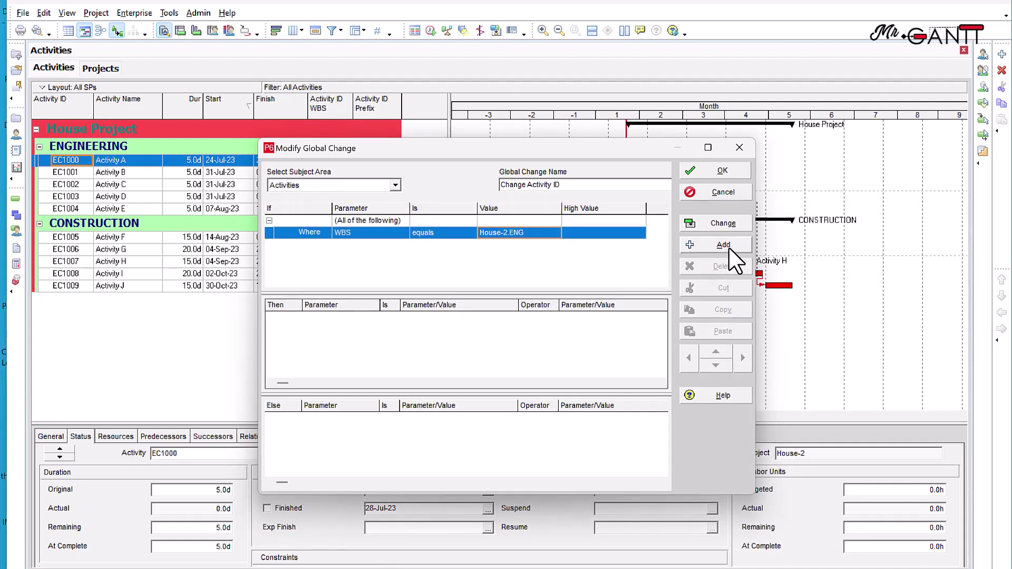
pyautogui.click(706, 249)
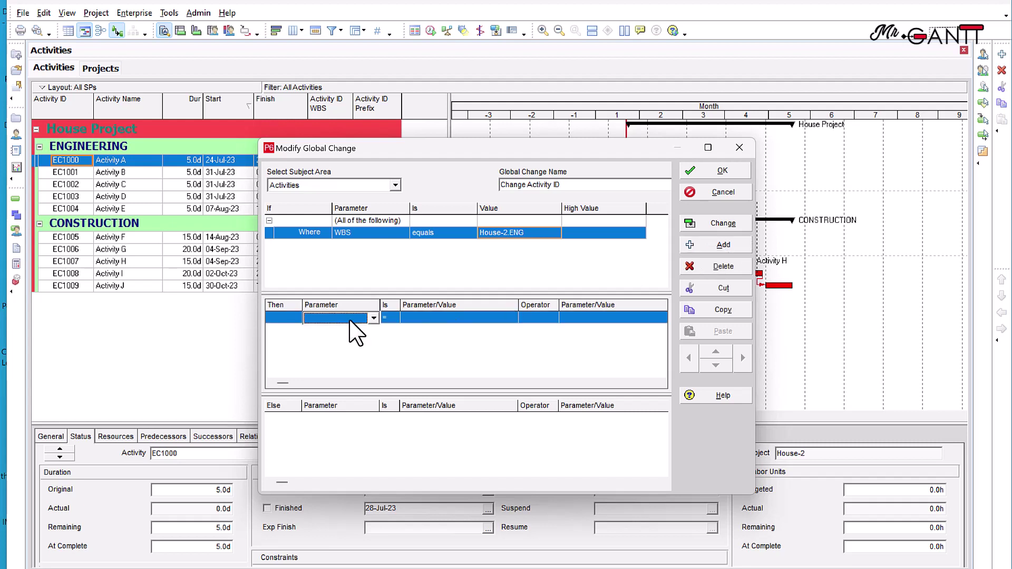
pyautogui.click(373, 318)
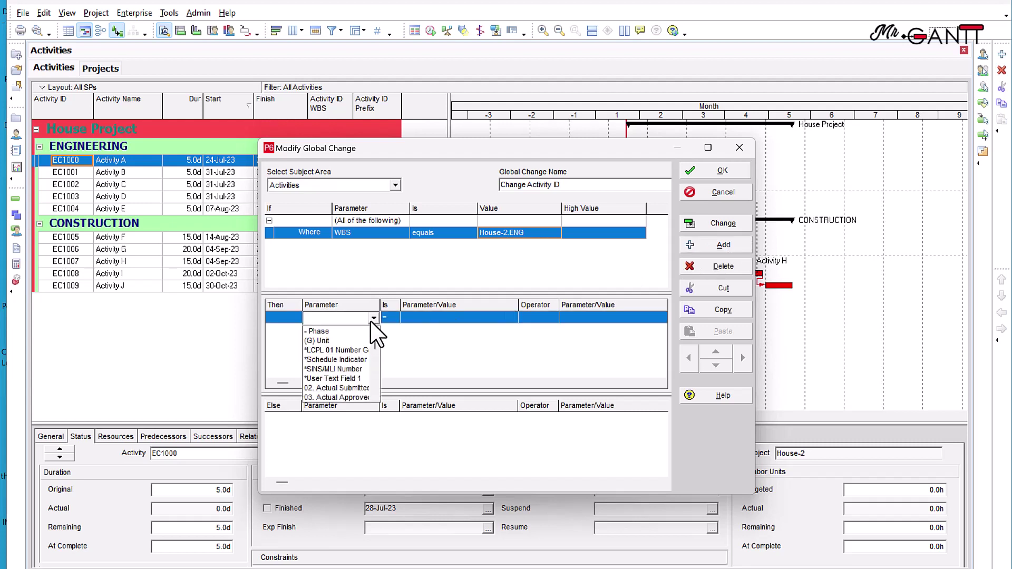
pyautogui.press('a')
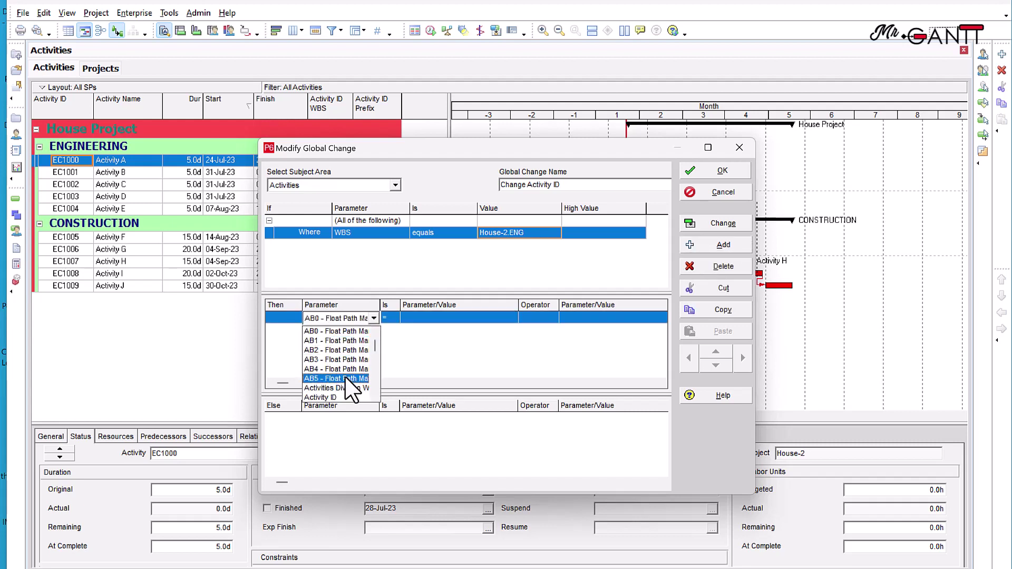
pyautogui.click(353, 387)
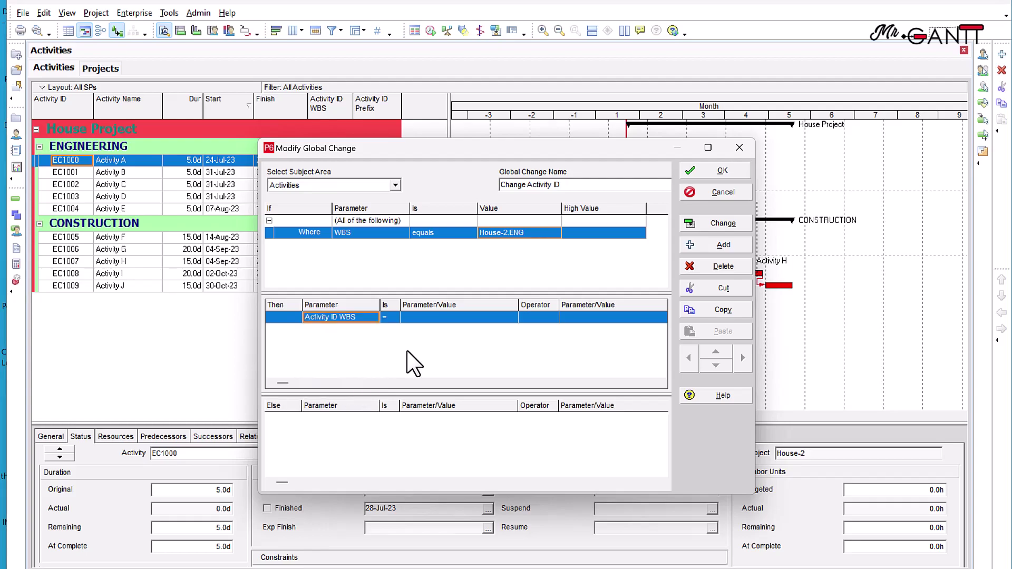
# - Set the value of the Activity ID WBS statement to the function SubString(WBS,9,3)
pyautogui.click(513, 324)
pyautogui.click(513, 332)
pyautogui.scroll(-1, 464, 422)
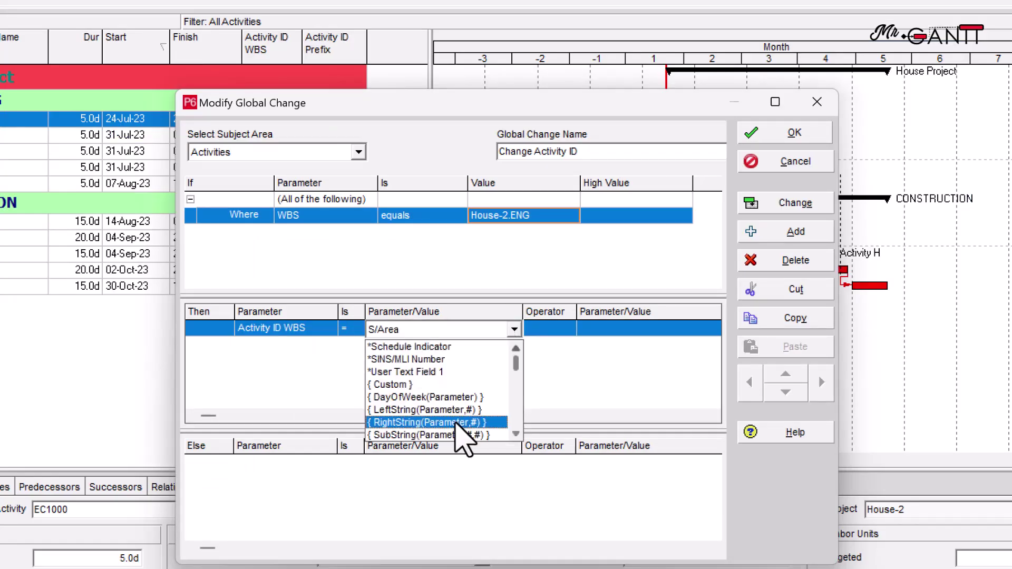
pyautogui.click(464, 435)
pyautogui.click(448, 329)
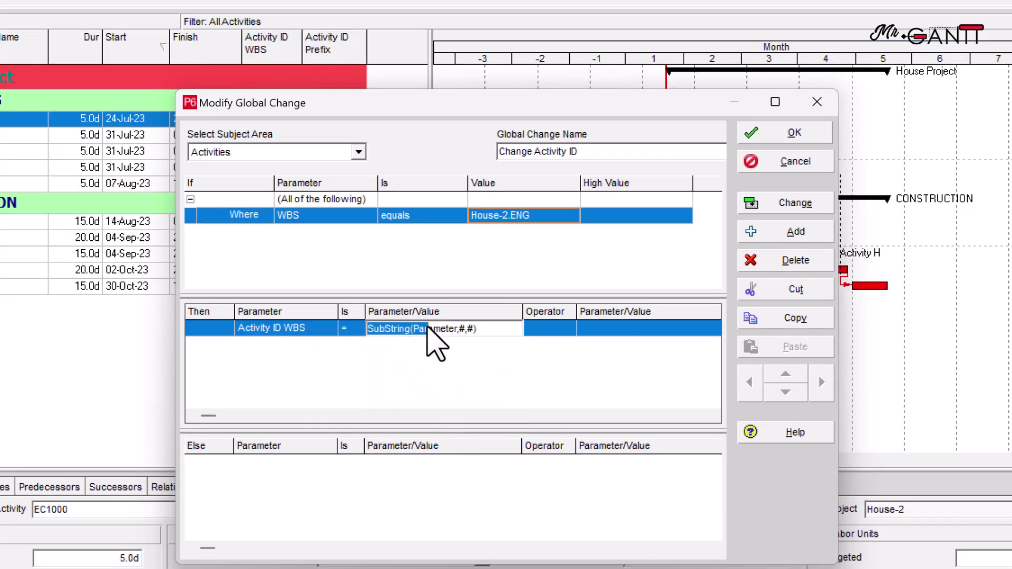
pyautogui.click(453, 329)
pyautogui.moveTo(453, 328); pyautogui.dragTo(414, 329)
pyautogui.write('WBS')
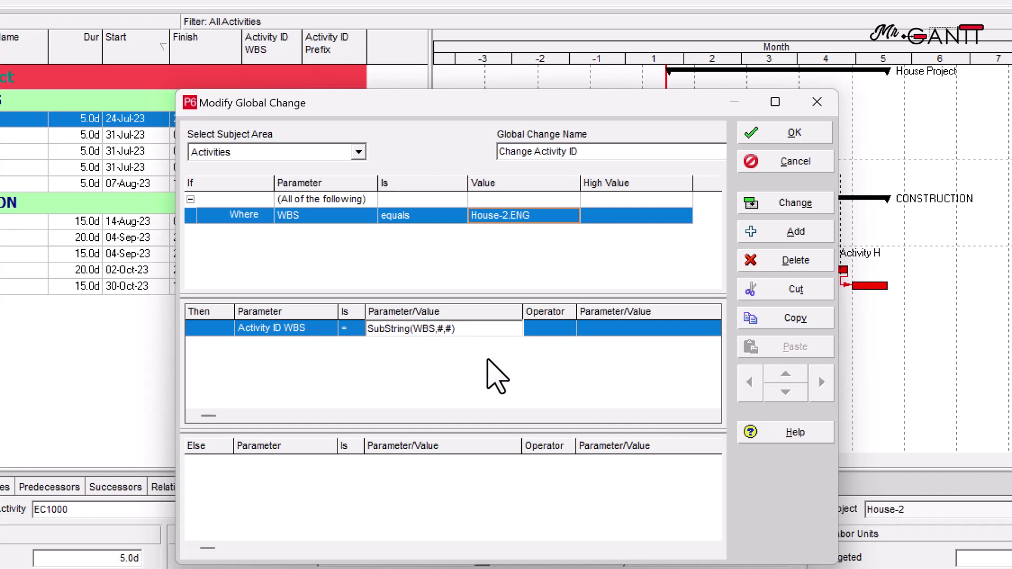
pyautogui.click(444, 328)
pyautogui.press('BackSpace')
pyautogui.press('BackSpace')
pyautogui.write('9')
pyautogui.click(483, 353)
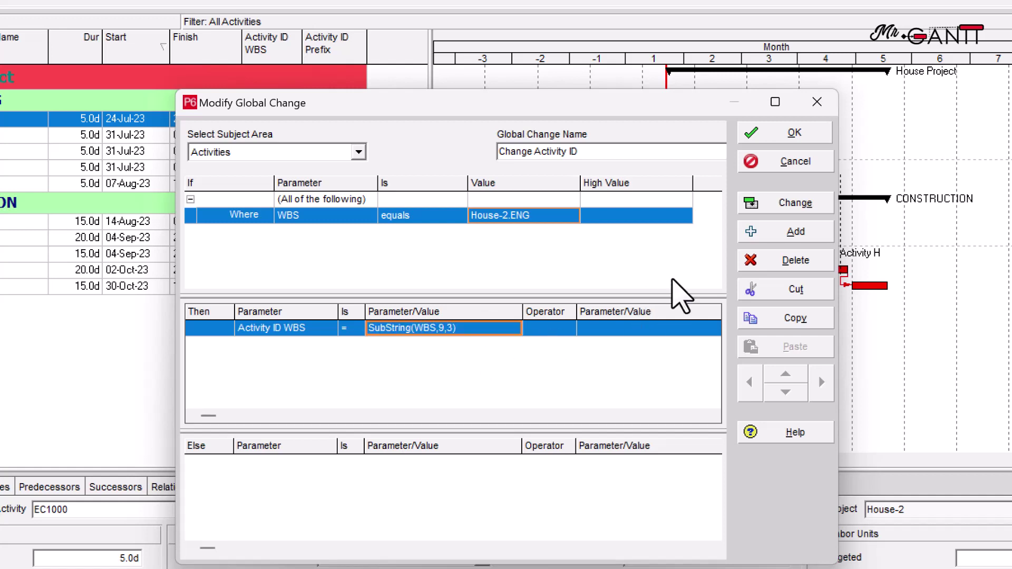
# - Add a second Then statement with Activity ID Prefix as its parameter
pyautogui.click(785, 233)
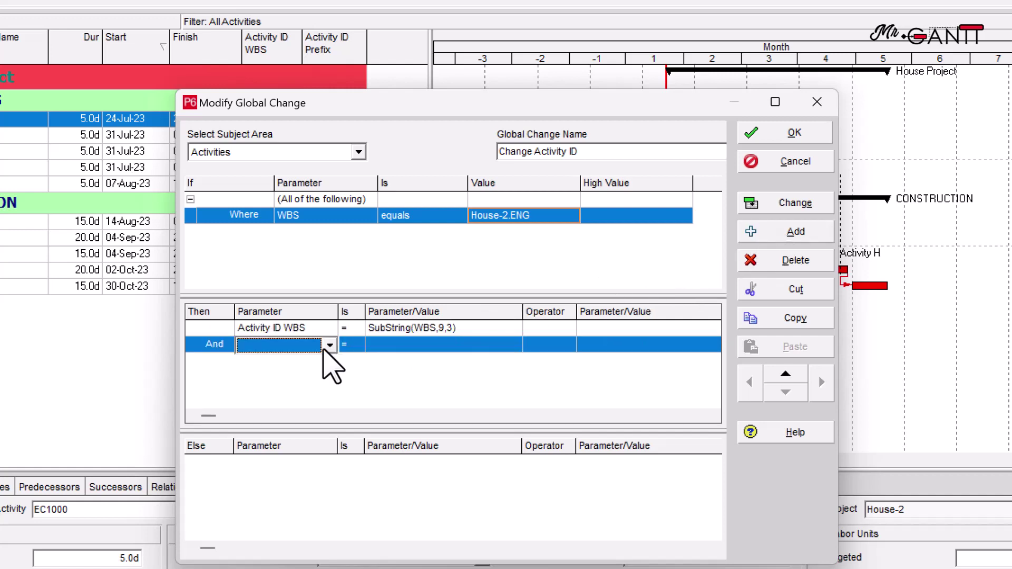
pyautogui.click(329, 346)
pyautogui.press('a')
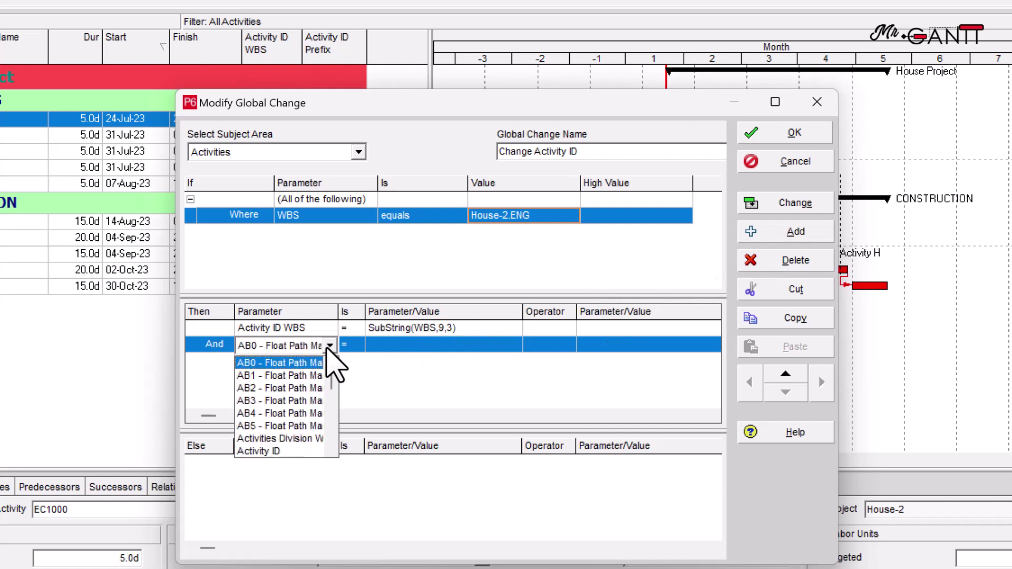
pyautogui.scroll(-3, 311, 411)
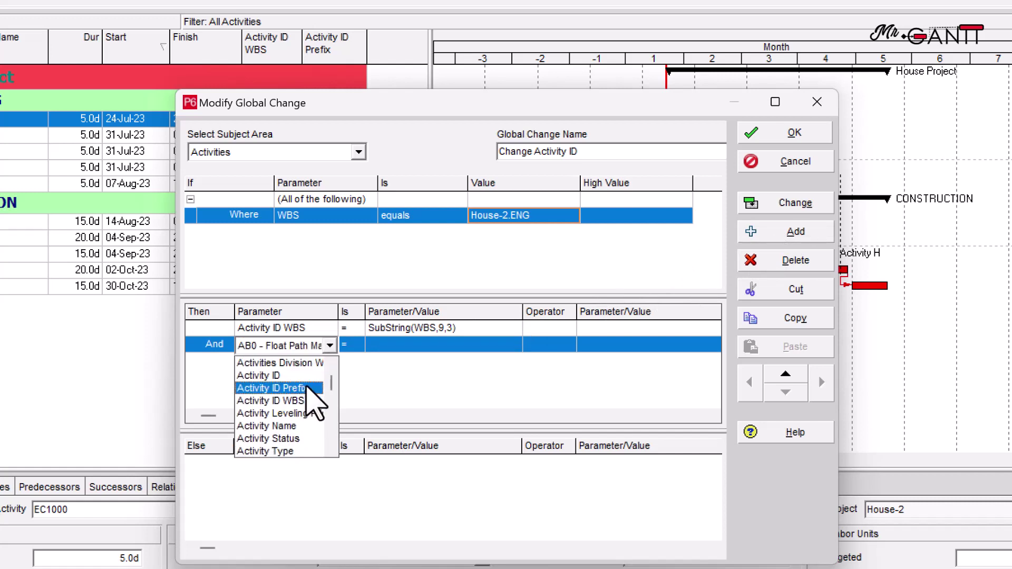
pyautogui.click(308, 388)
# - Set the value of the Activity ID Prefix statement to the function SubString(Activity ID,3,4)
pyautogui.click(512, 345)
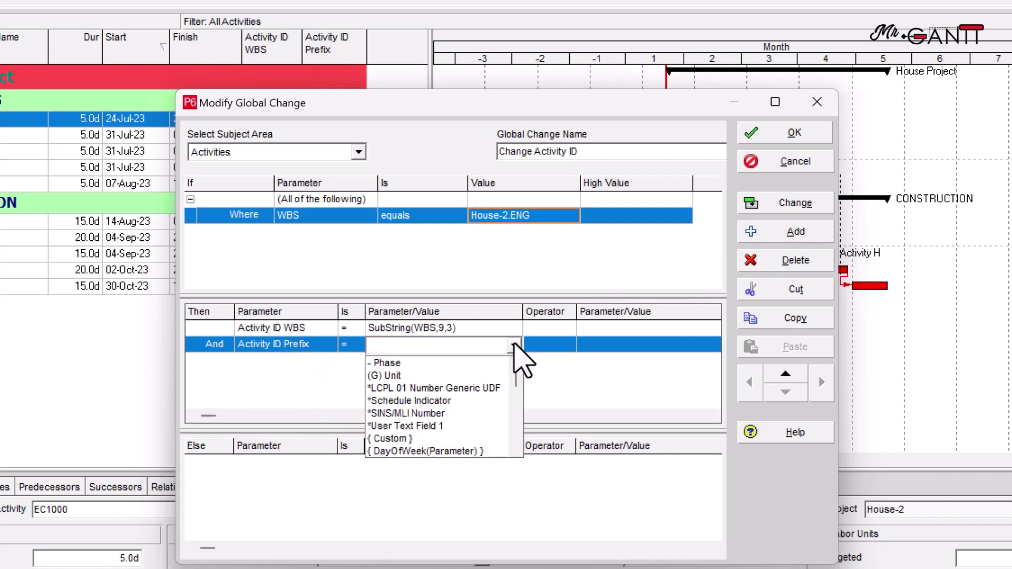
pyautogui.scroll(-1, 478, 404)
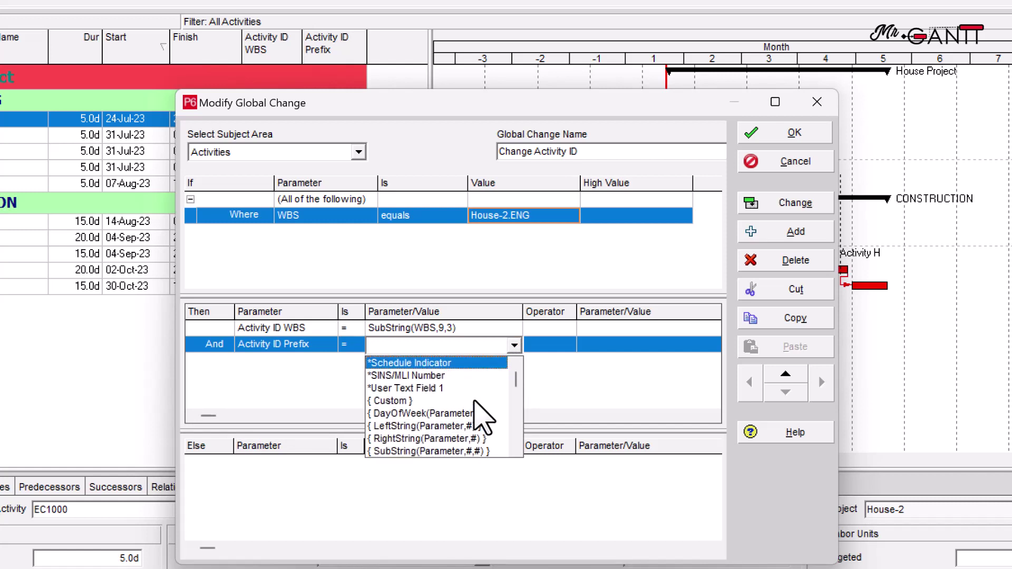
pyautogui.click(463, 451)
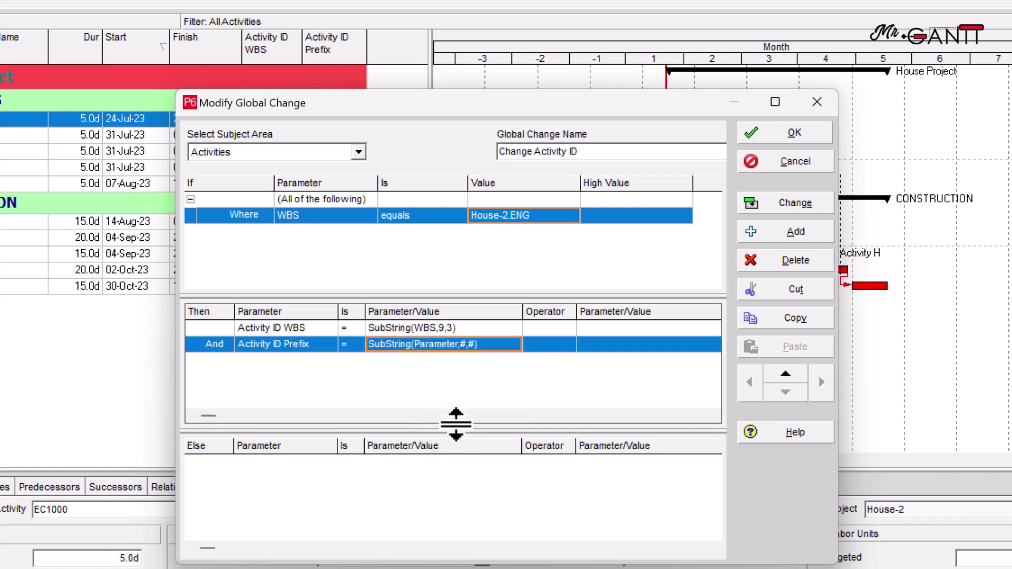
pyautogui.click(435, 348)
pyautogui.moveTo(458, 345); pyautogui.dragTo(419, 347)
pyautogui.press('BackSpace')
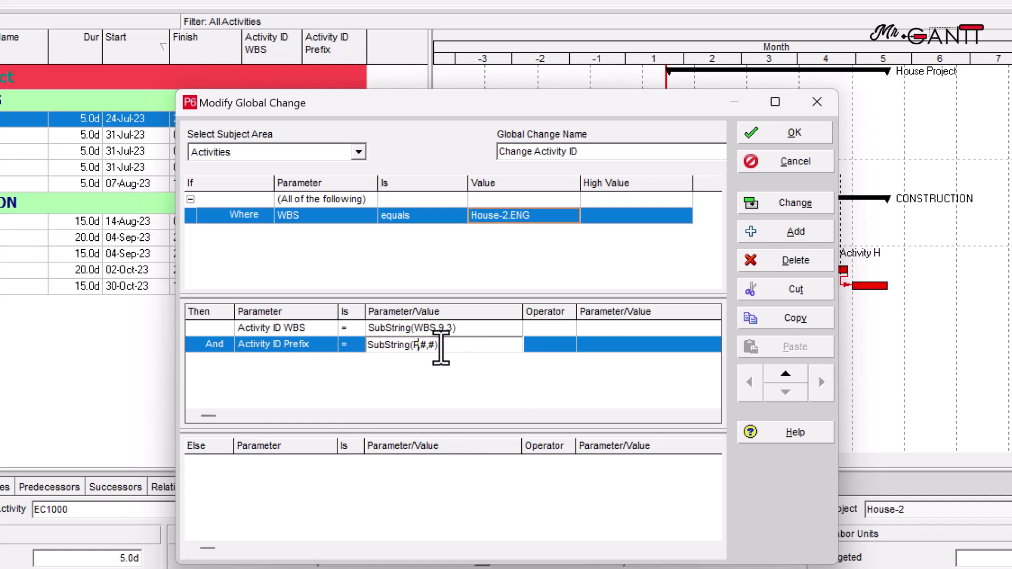
pyautogui.press('BackSpace')
pyautogui.write('Activity ID')
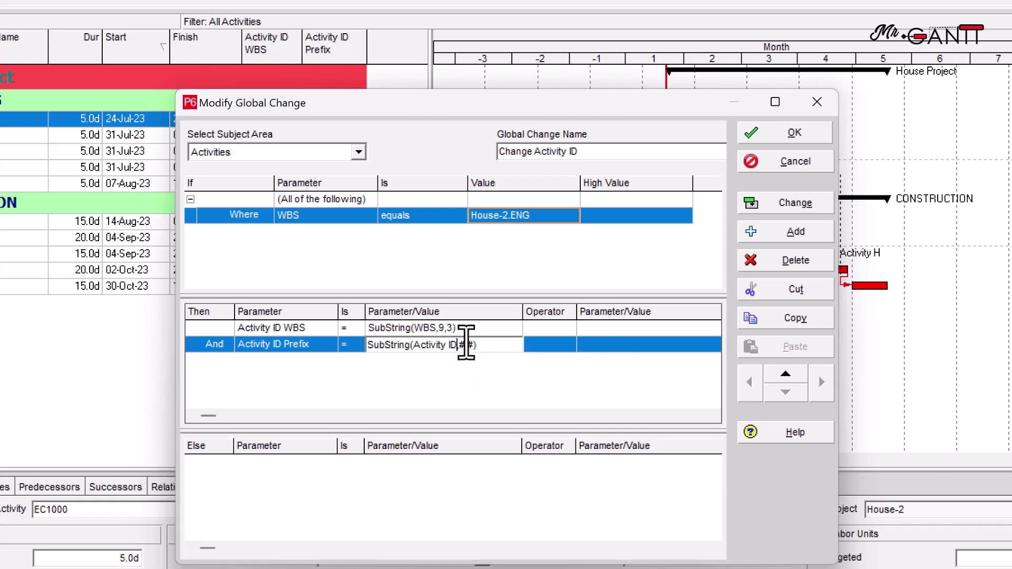
pyautogui.write(',3')
pyautogui.press('Return')
# - Add a third Then statement that sets Activity ID equal to Activity ID WBS
pyautogui.click(795, 232)
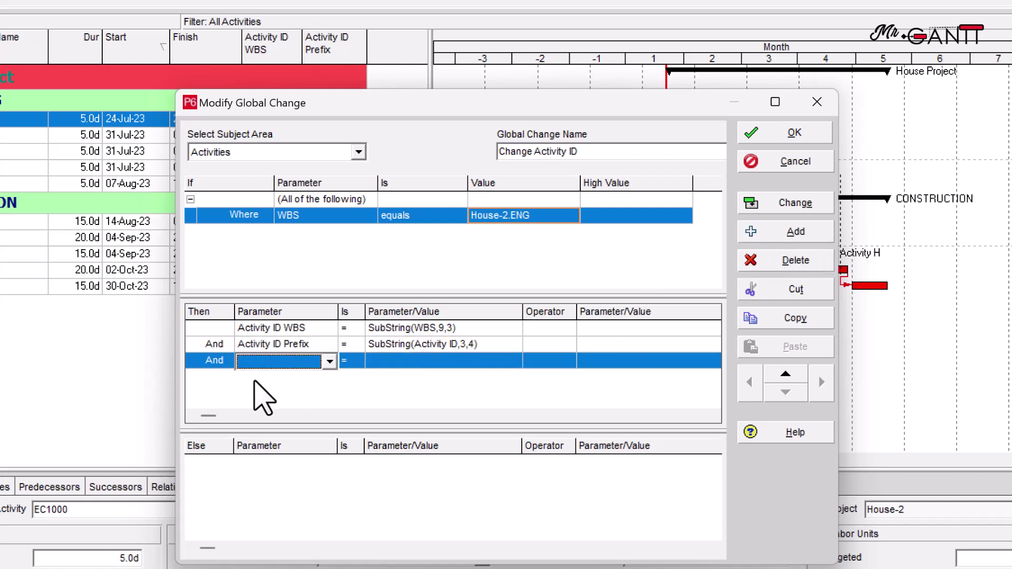
pyautogui.click(329, 362)
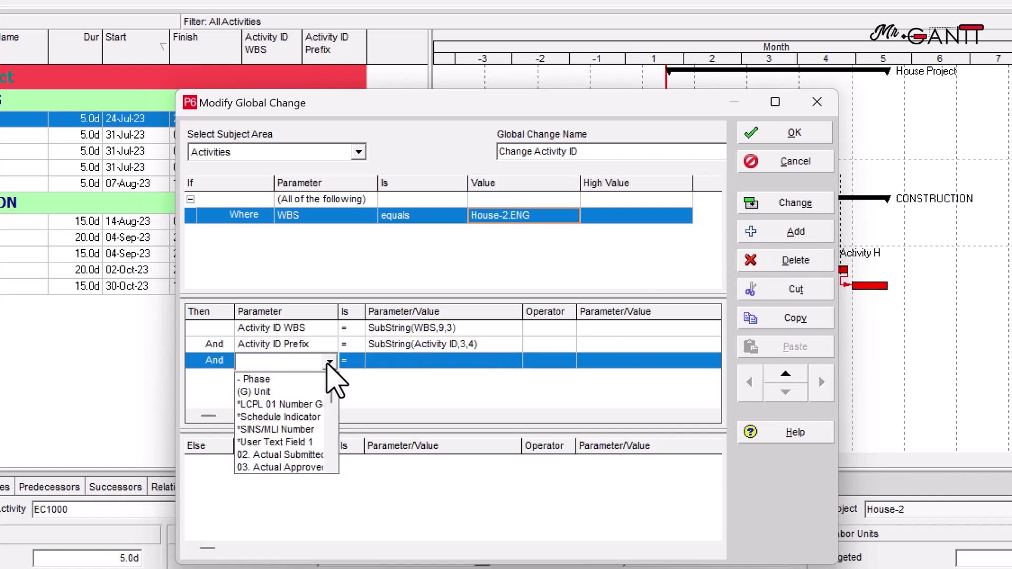
pyautogui.press('a')
pyautogui.click(282, 463)
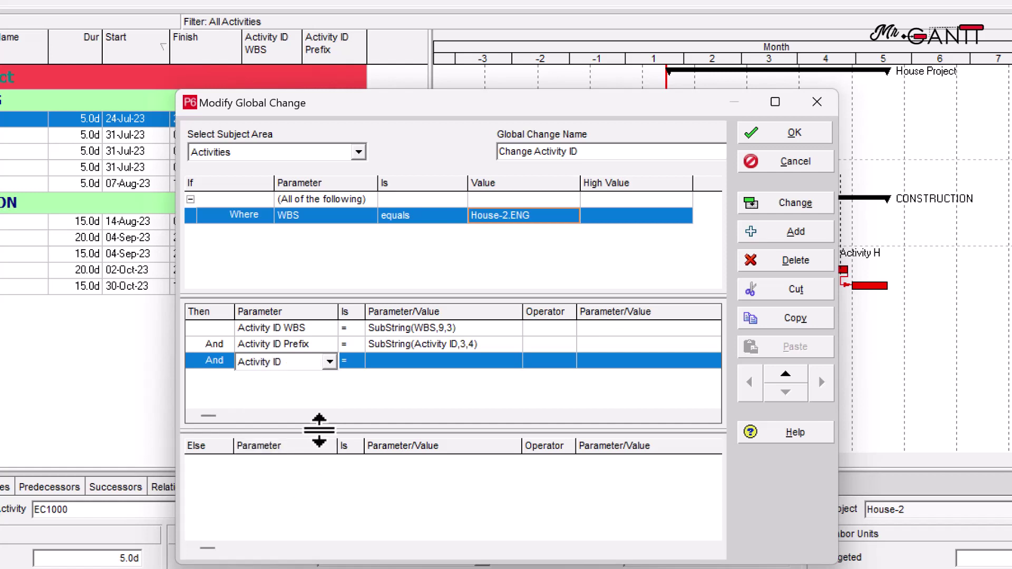
pyautogui.click(429, 360)
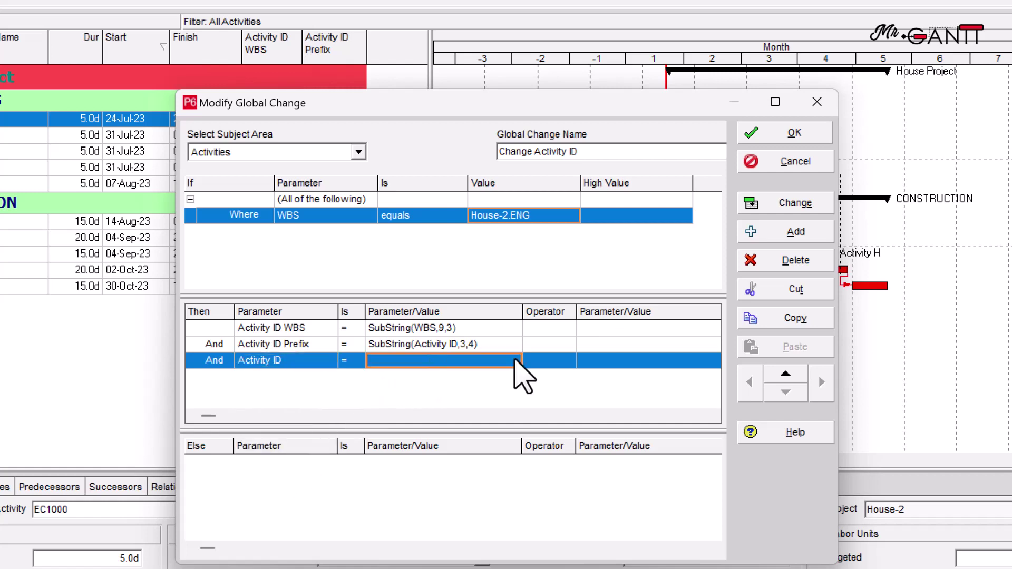
pyautogui.click(515, 361)
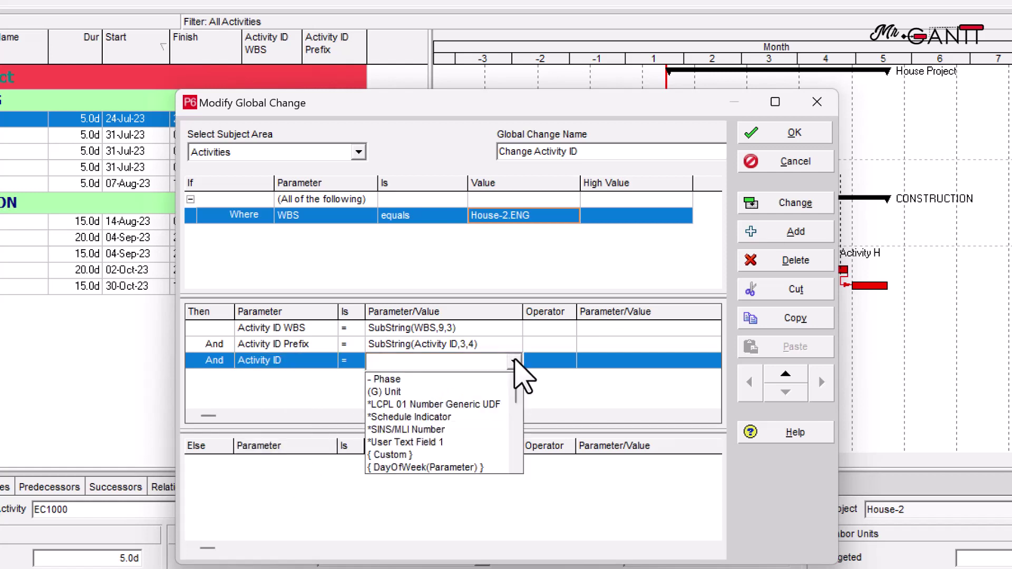
pyautogui.press('a')
pyautogui.scroll(-1, 485, 417)
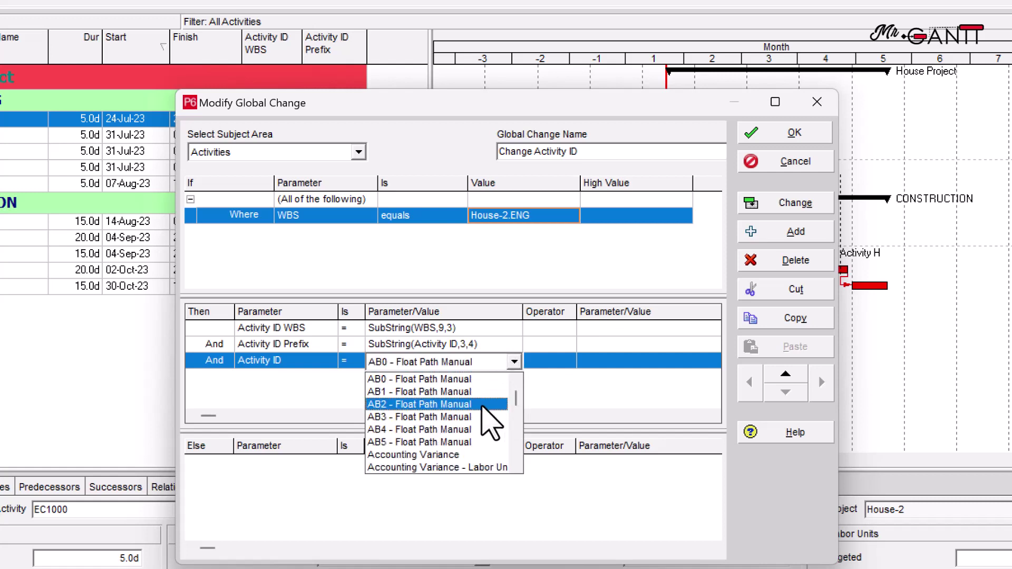
pyautogui.scroll(-2, 472, 437)
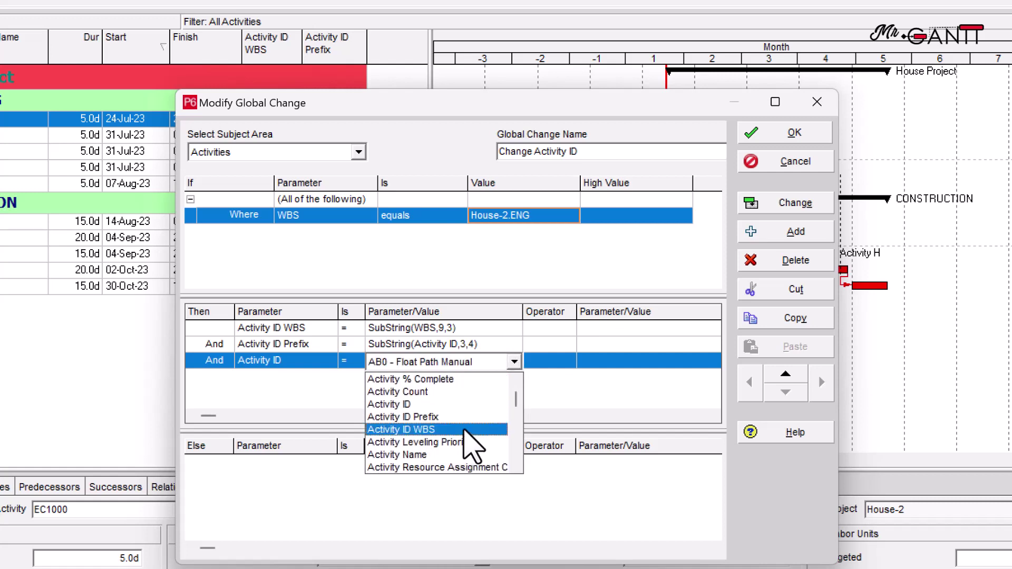
pyautogui.click(464, 430)
# - Complete the Activity ID statement with the & operator and Activity ID Prefix as the second value
pyautogui.click(551, 361)
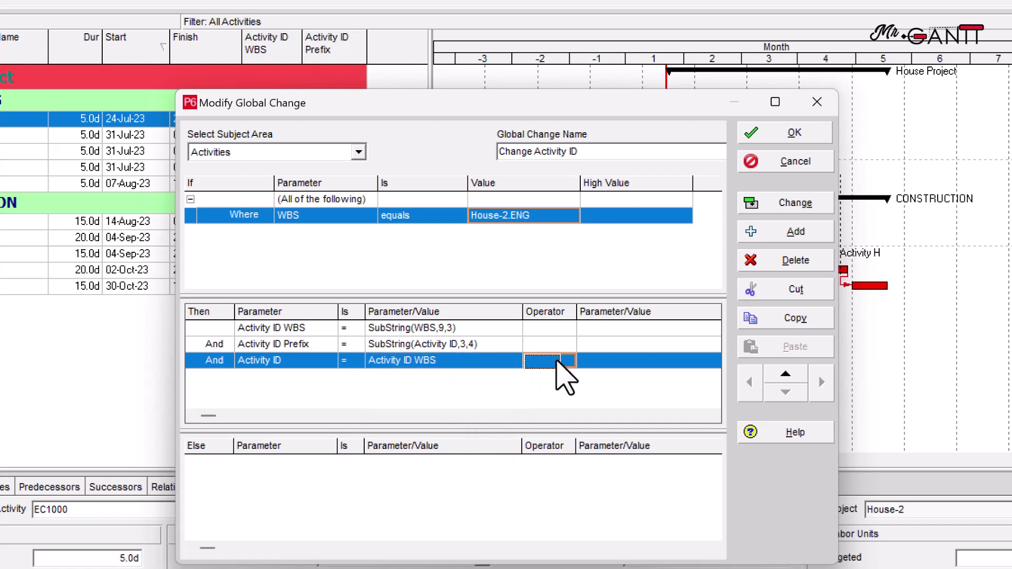
pyautogui.click(555, 359)
pyautogui.click(555, 393)
pyautogui.click(632, 362)
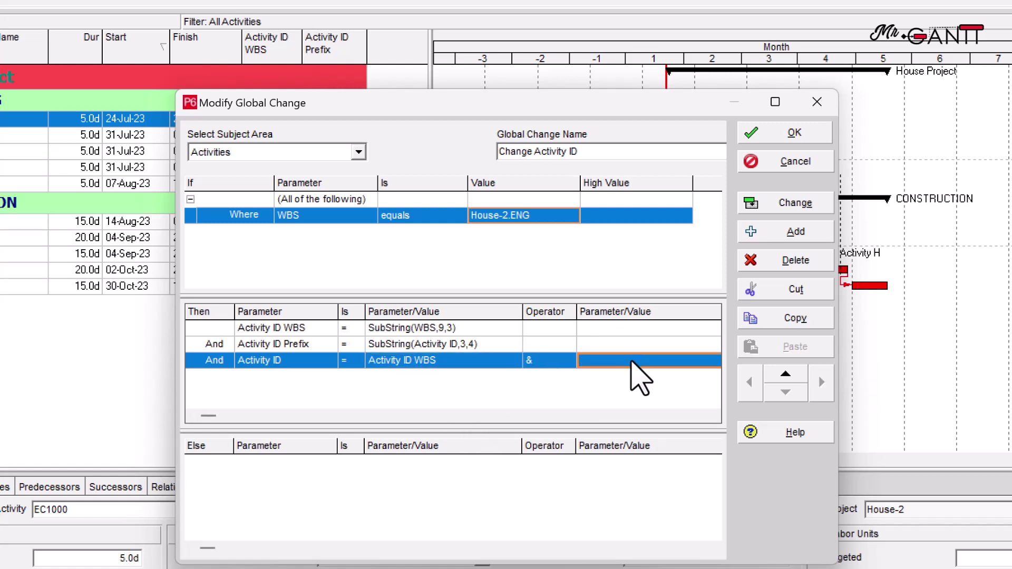
pyautogui.click(692, 362)
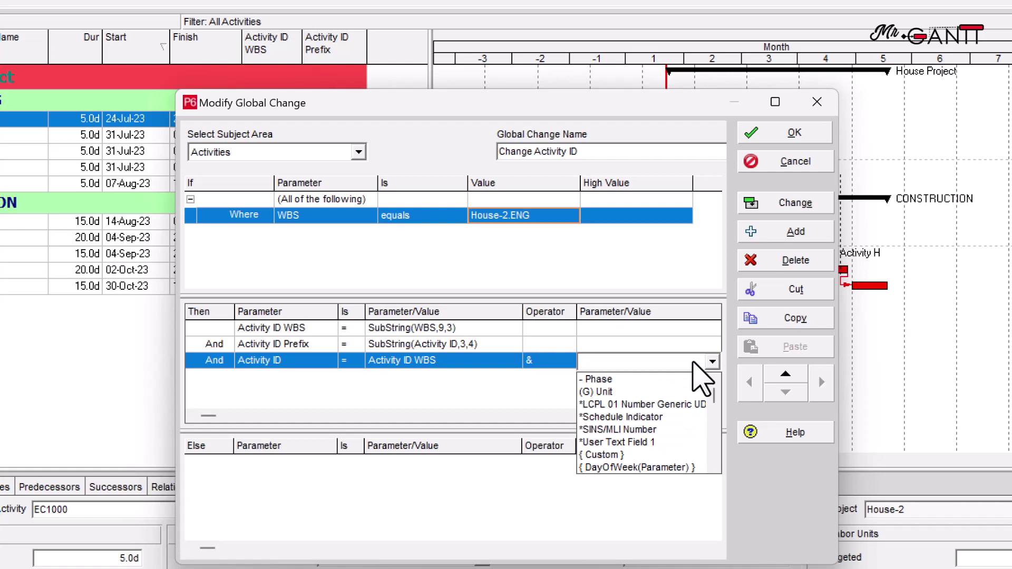
pyautogui.press('a')
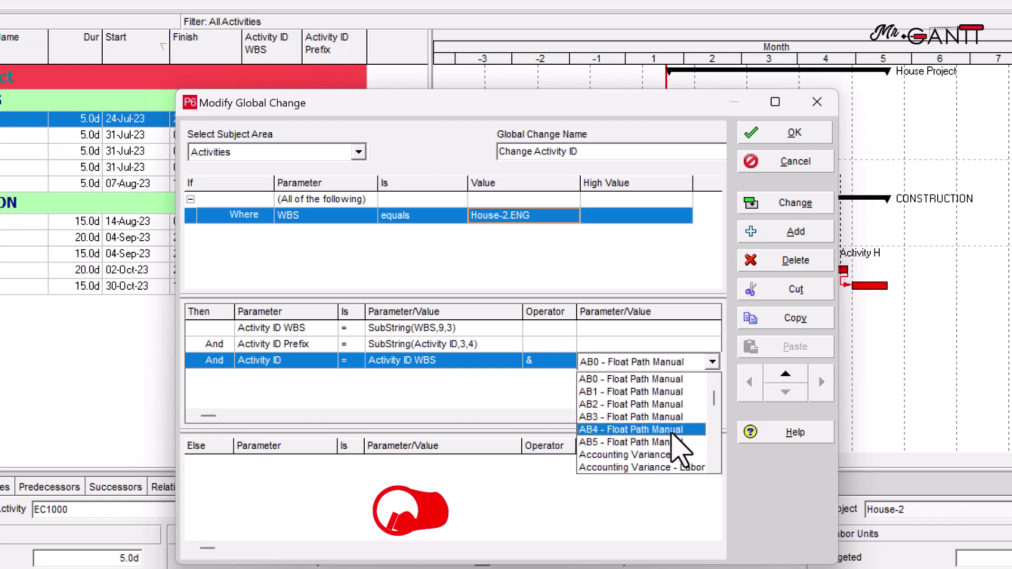
pyautogui.scroll(-1, 680, 453)
pyautogui.scroll(-3, 674, 447)
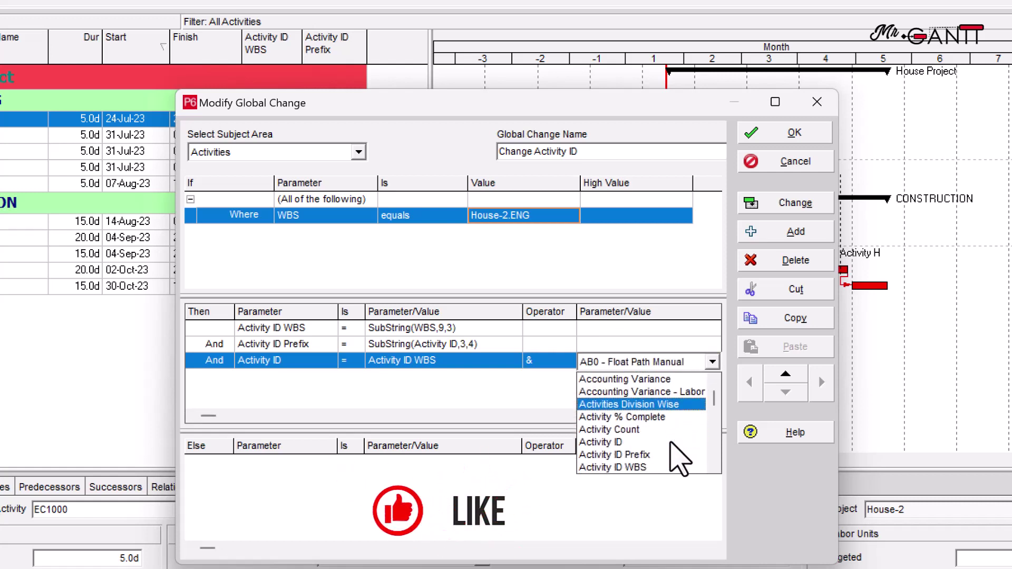
pyautogui.click(664, 454)
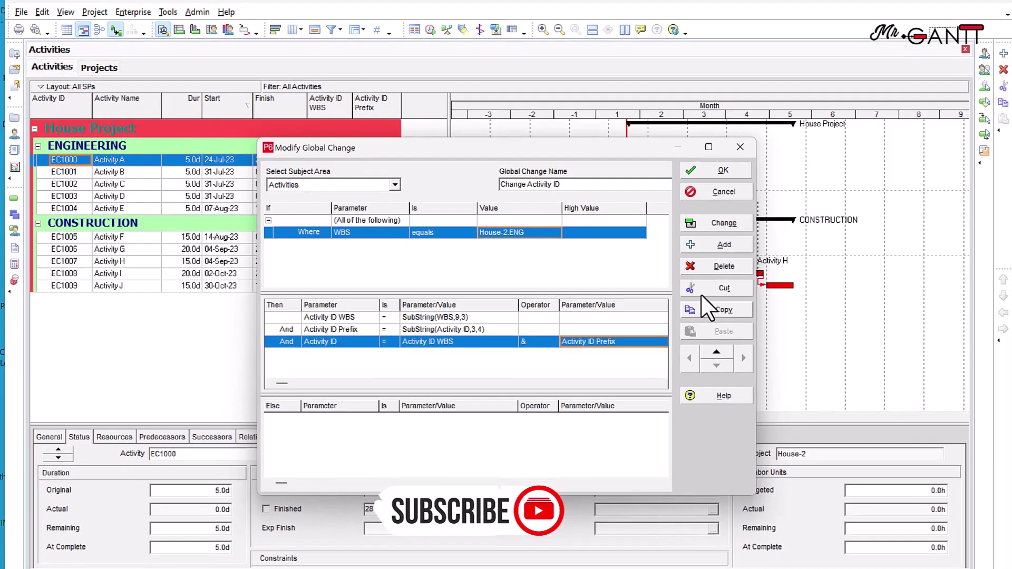
# - Run the global change and commit its changes without saving the log file, then accept the global change definition
pyautogui.click(735, 226)
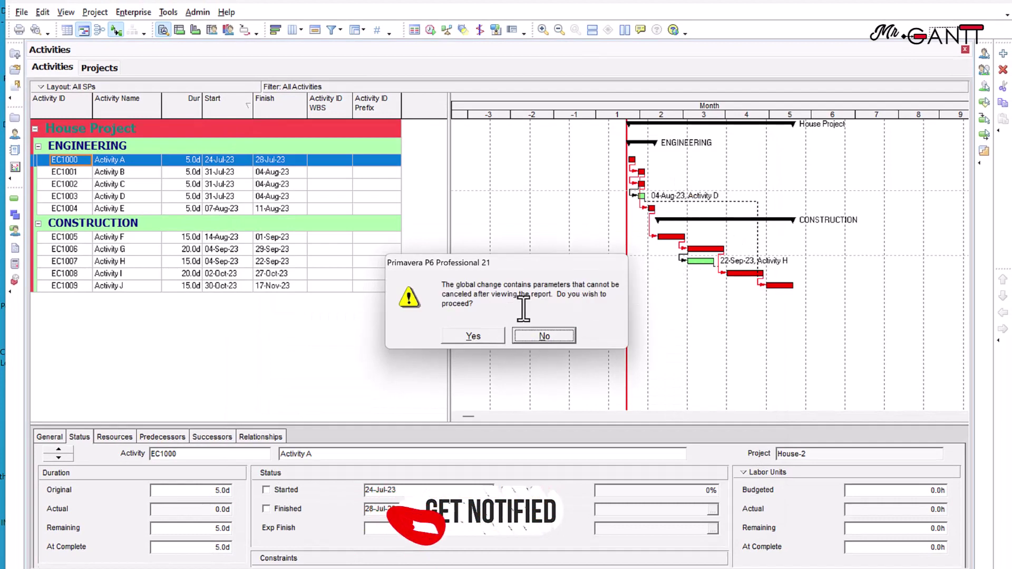
pyautogui.click(495, 336)
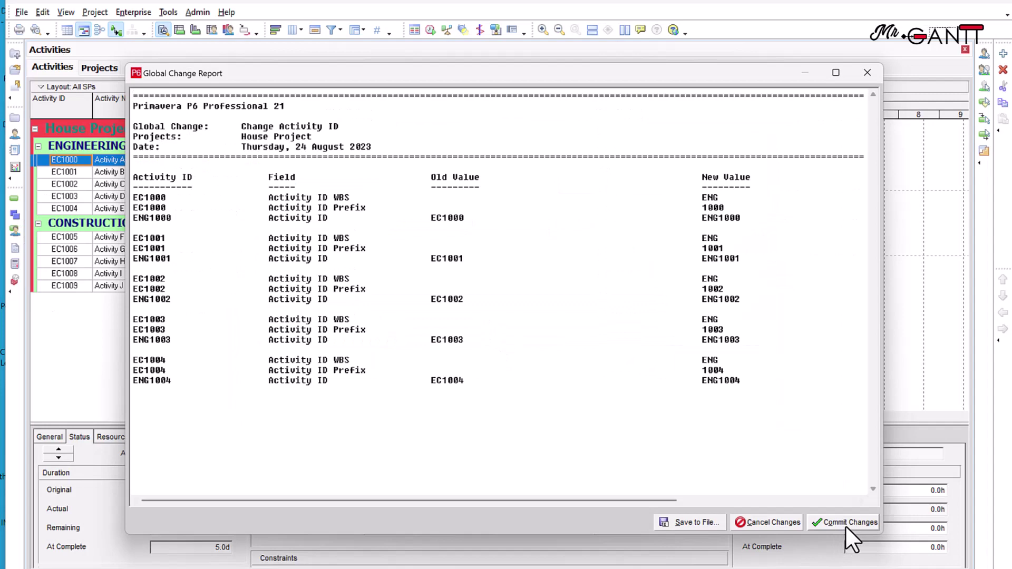
pyautogui.click(845, 525)
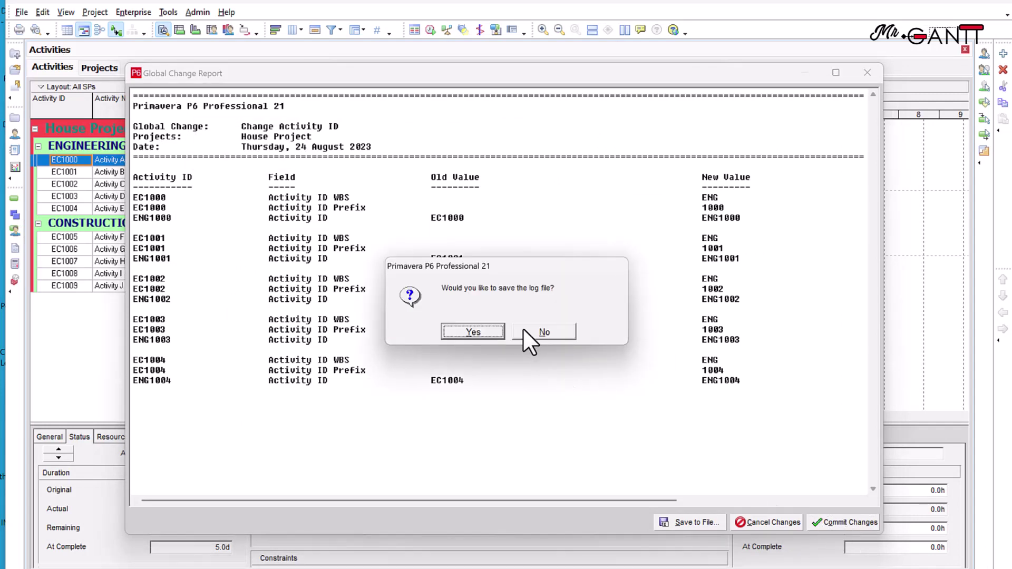
pyautogui.click(523, 328)
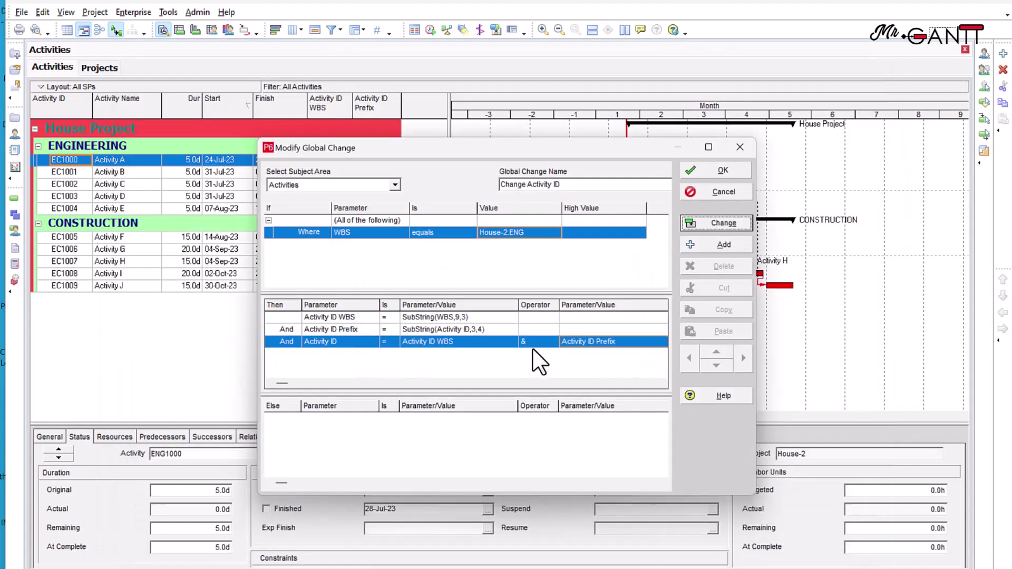
pyautogui.click(723, 170)
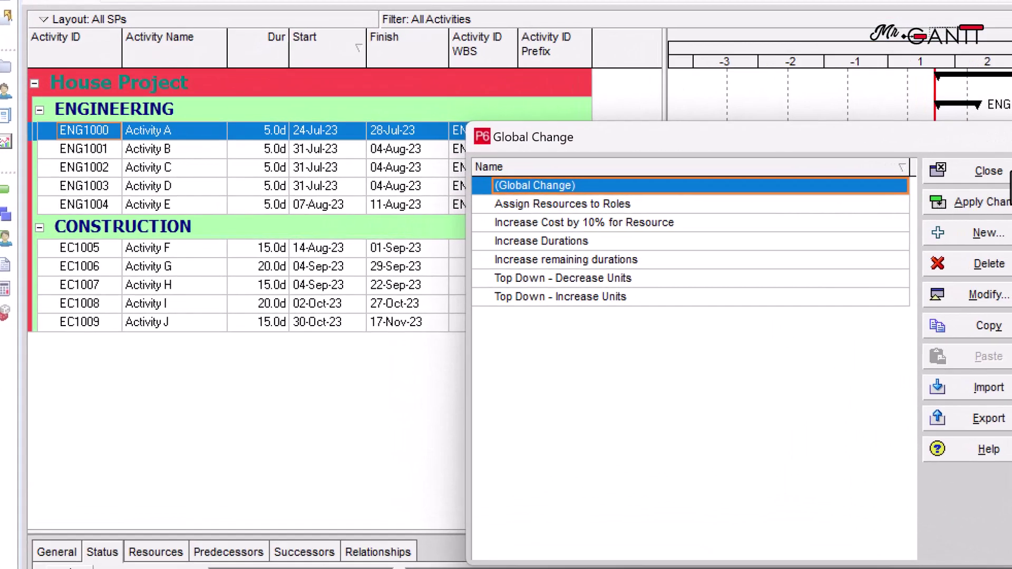
# - Close and reopen the global change list, then open the Change Activity ID definition for modification
pyautogui.click(989, 171)
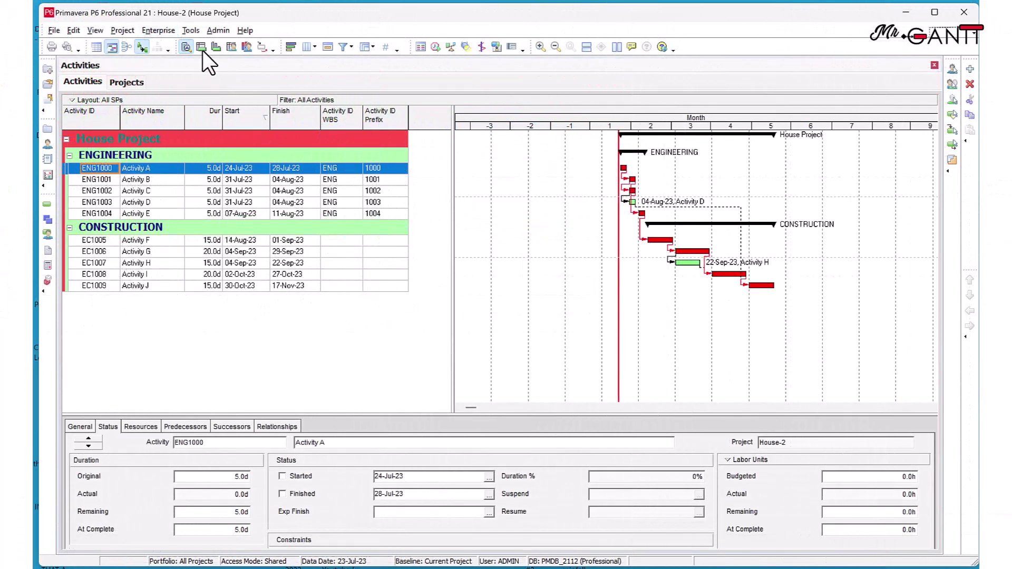
pyautogui.click(189, 28)
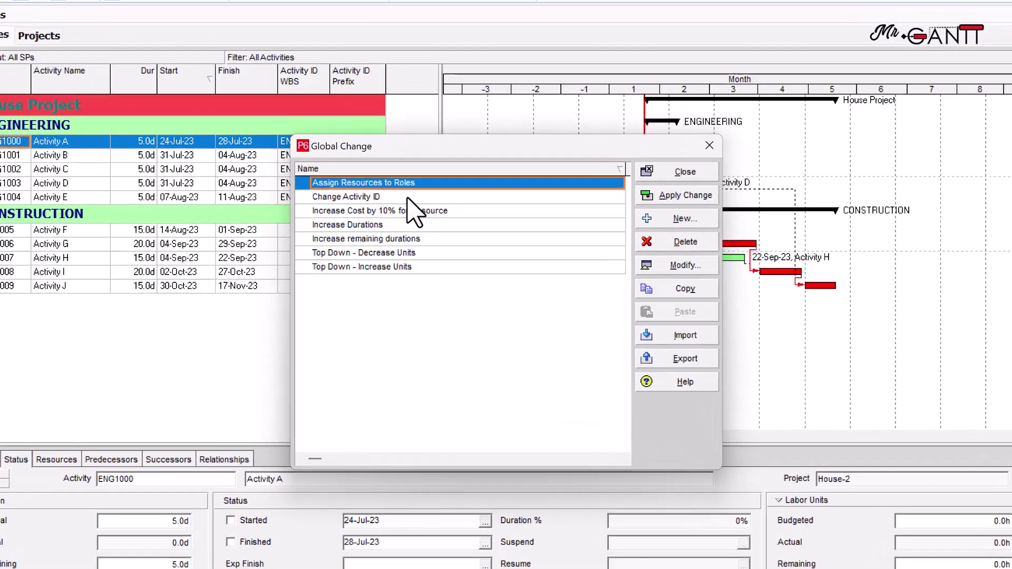
pyautogui.click(463, 213)
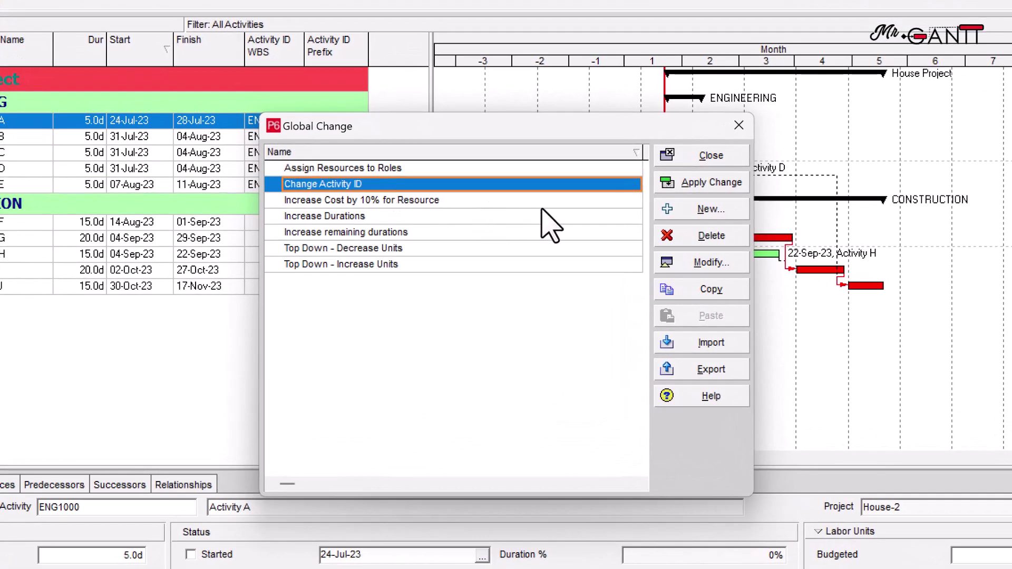
pyautogui.click(709, 262)
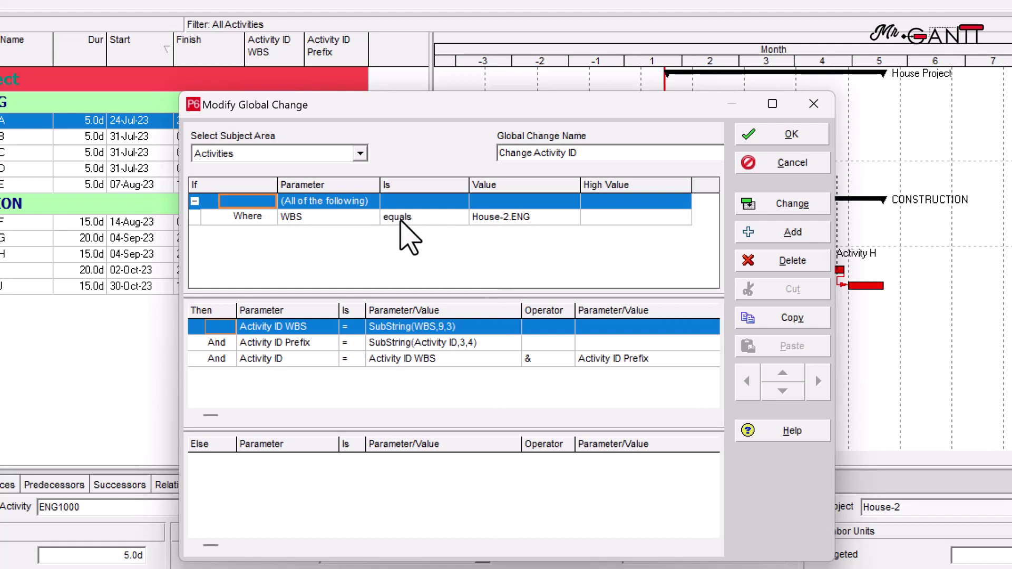
# - Set the value of the WBS condition to House-2.CON, the CONSTRUCTION WBS
pyautogui.click(538, 220)
pyautogui.click(568, 221)
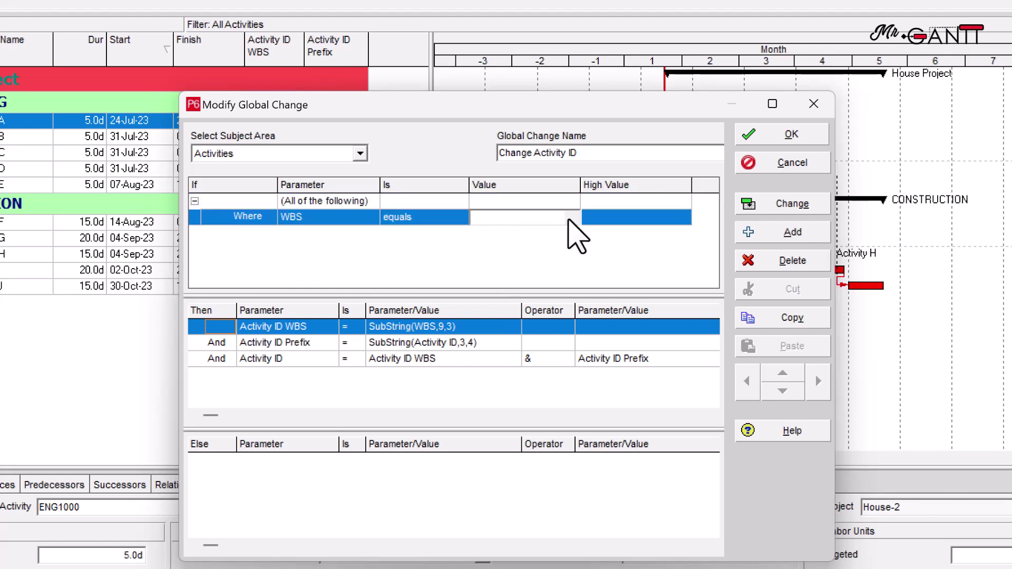
pyautogui.click(568, 220)
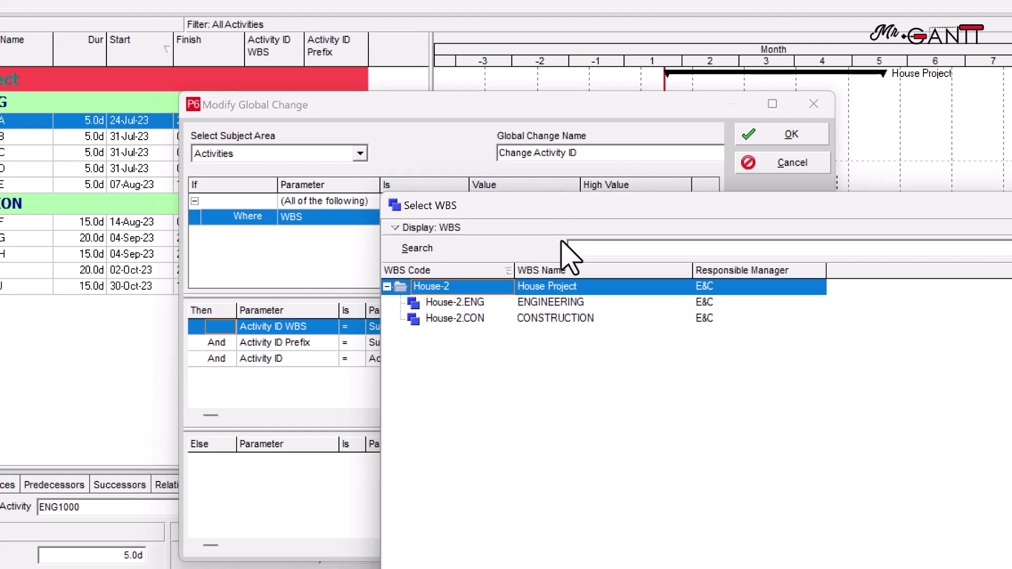
pyautogui.click(561, 318)
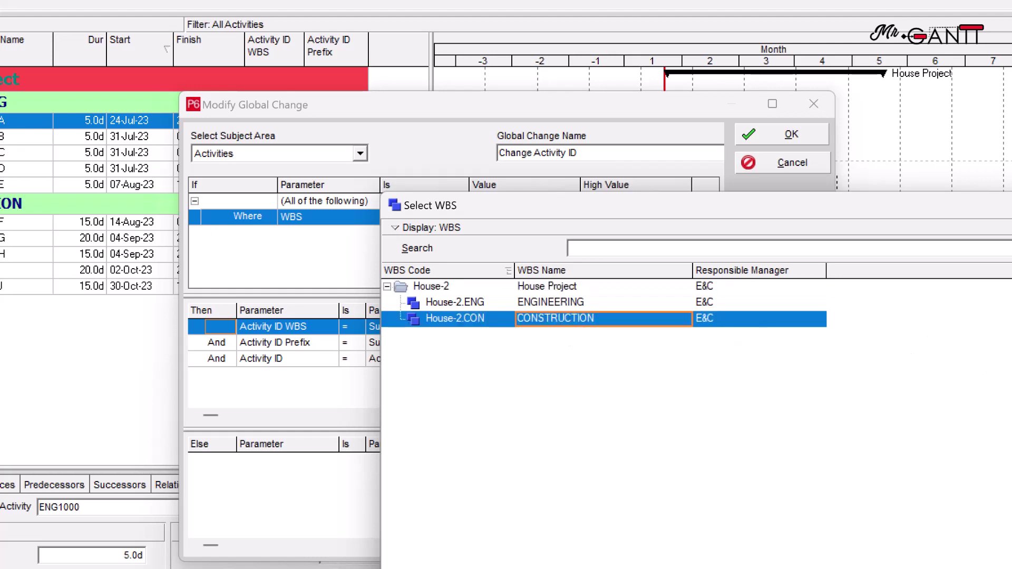
pyautogui.press('Return')
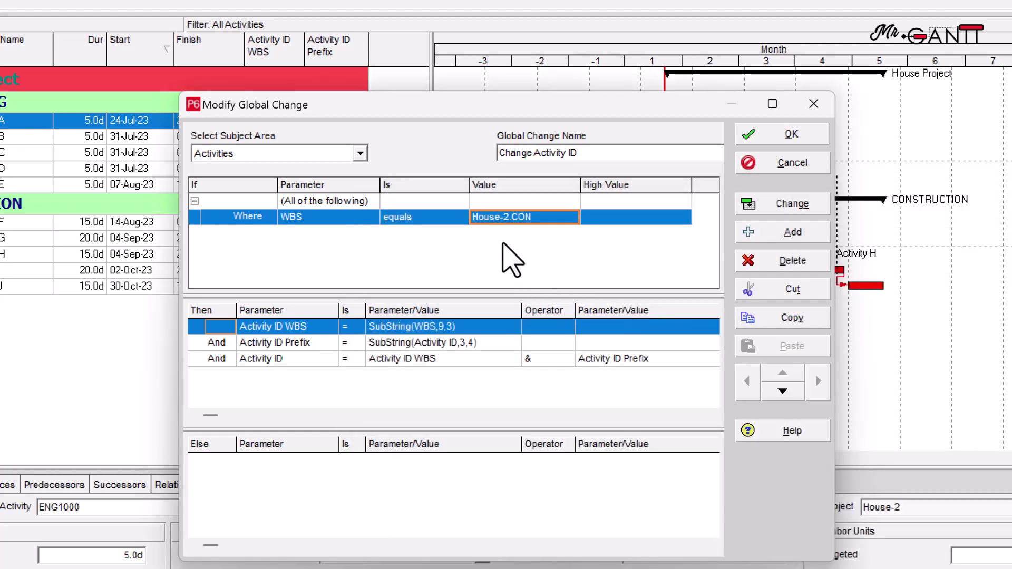
pyautogui.click(501, 327)
pyautogui.click(488, 348)
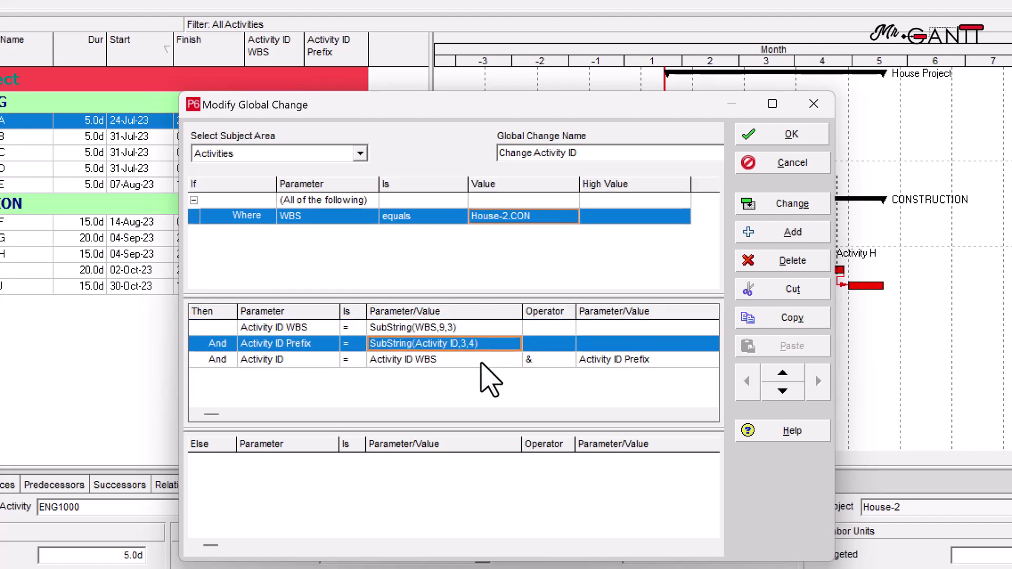
pyautogui.click(480, 361)
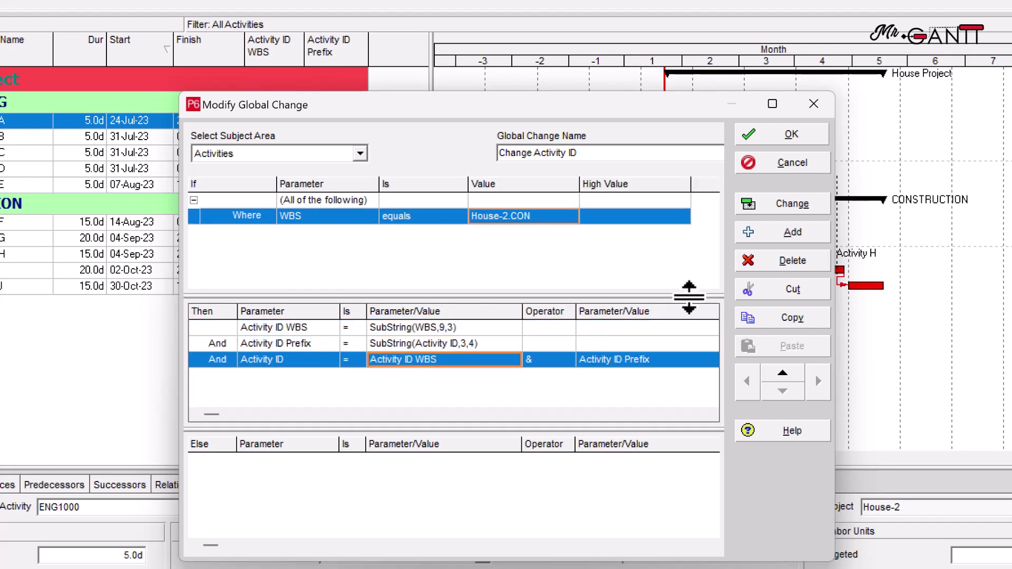
# - Run the global change for Construction and commit it without saving the log file, then accept the definition and close the global change list
pyautogui.click(814, 210)
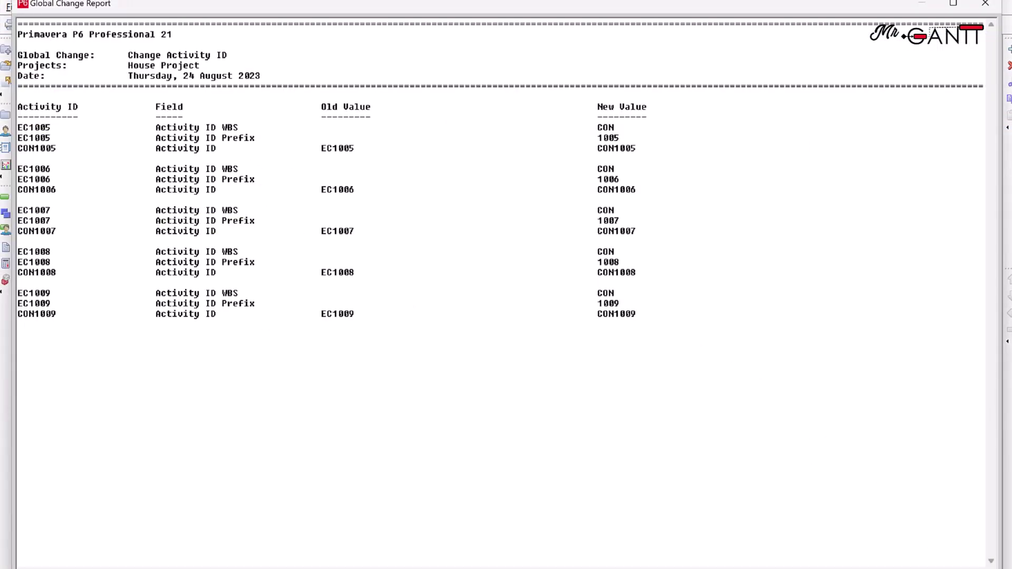
pyautogui.moveTo(210, 4); pyautogui.dragTo(274, 80)
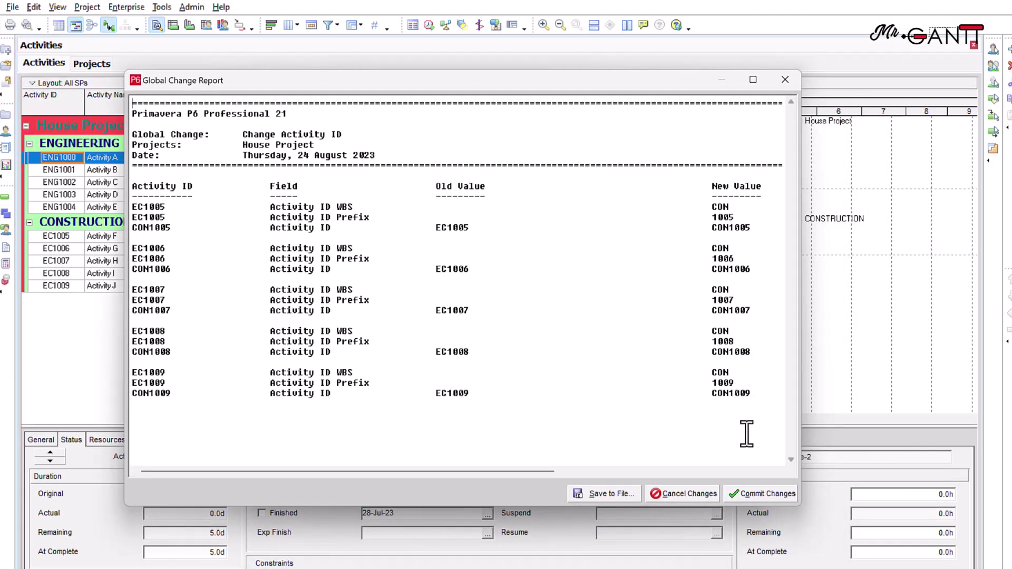
pyautogui.click(766, 493)
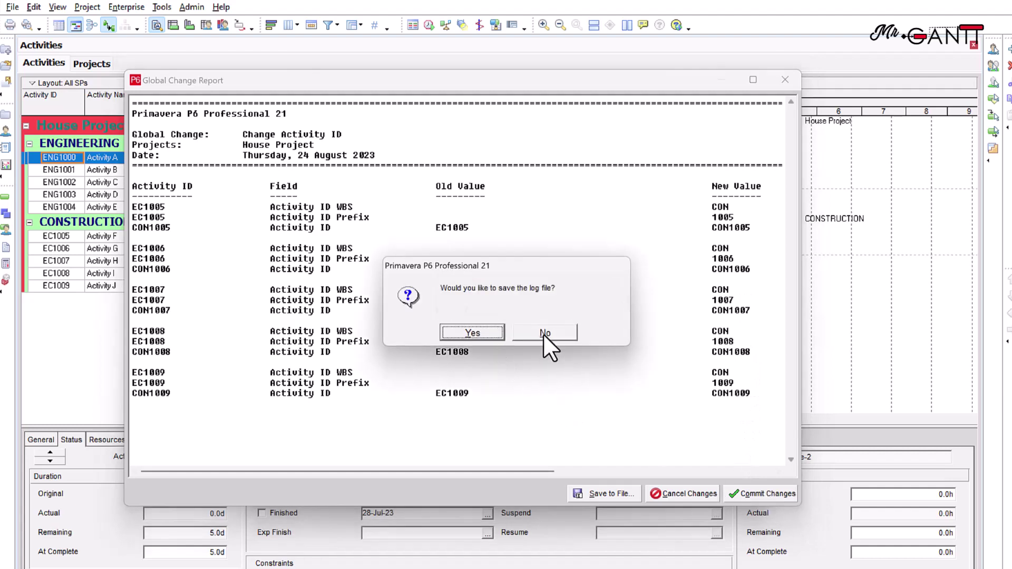
pyautogui.click(543, 333)
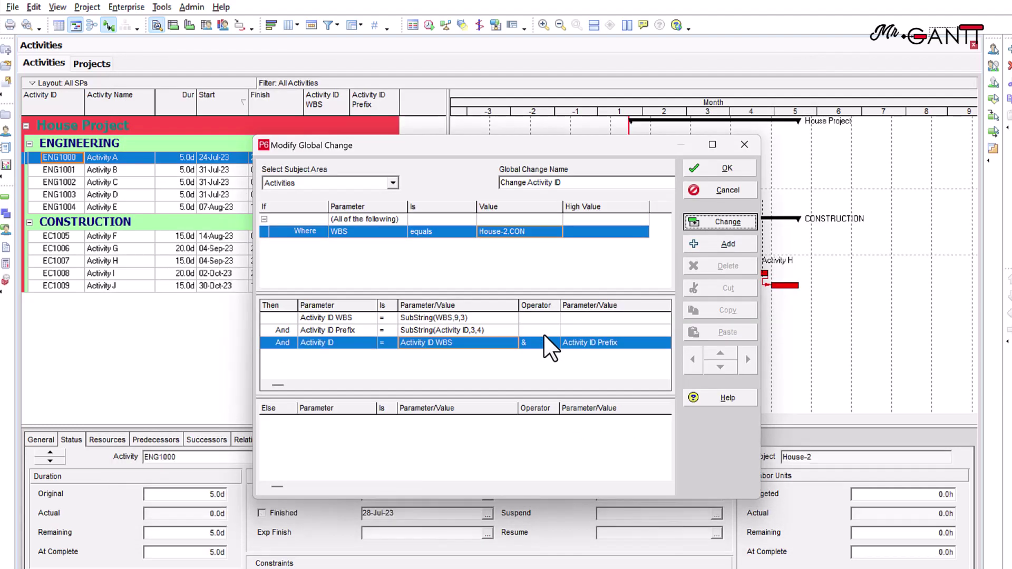
pyautogui.click(738, 171)
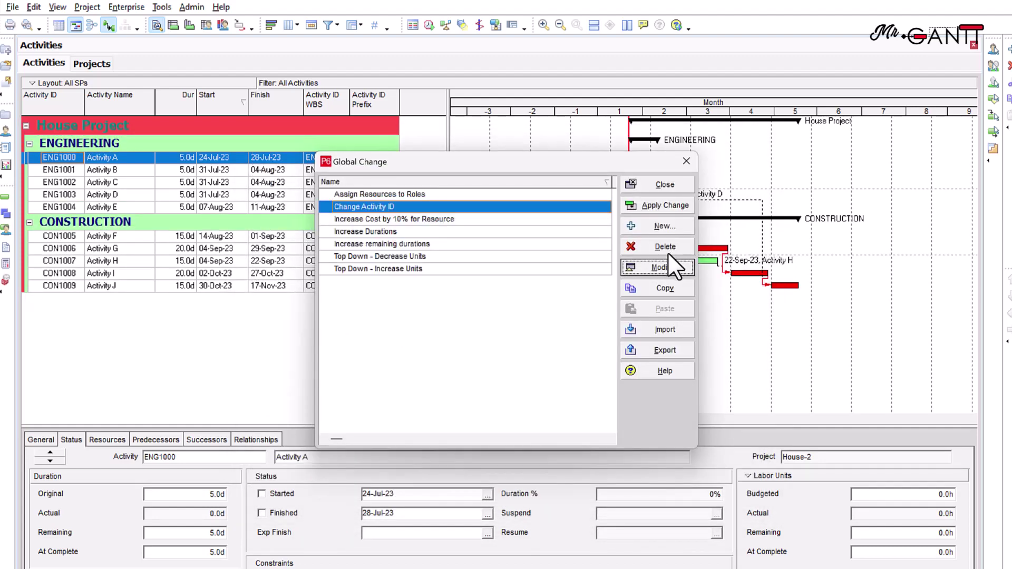
pyautogui.click(665, 186)
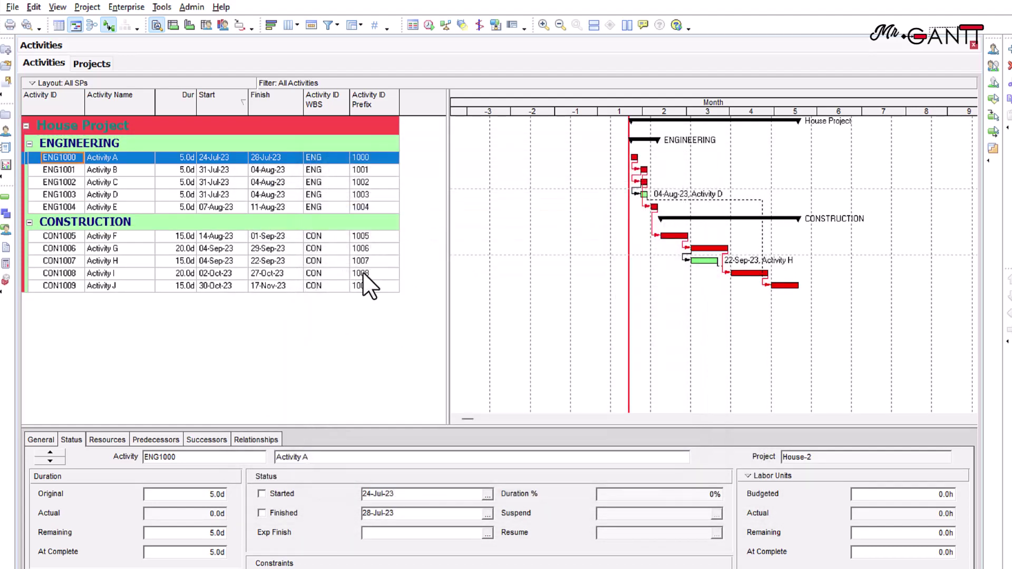